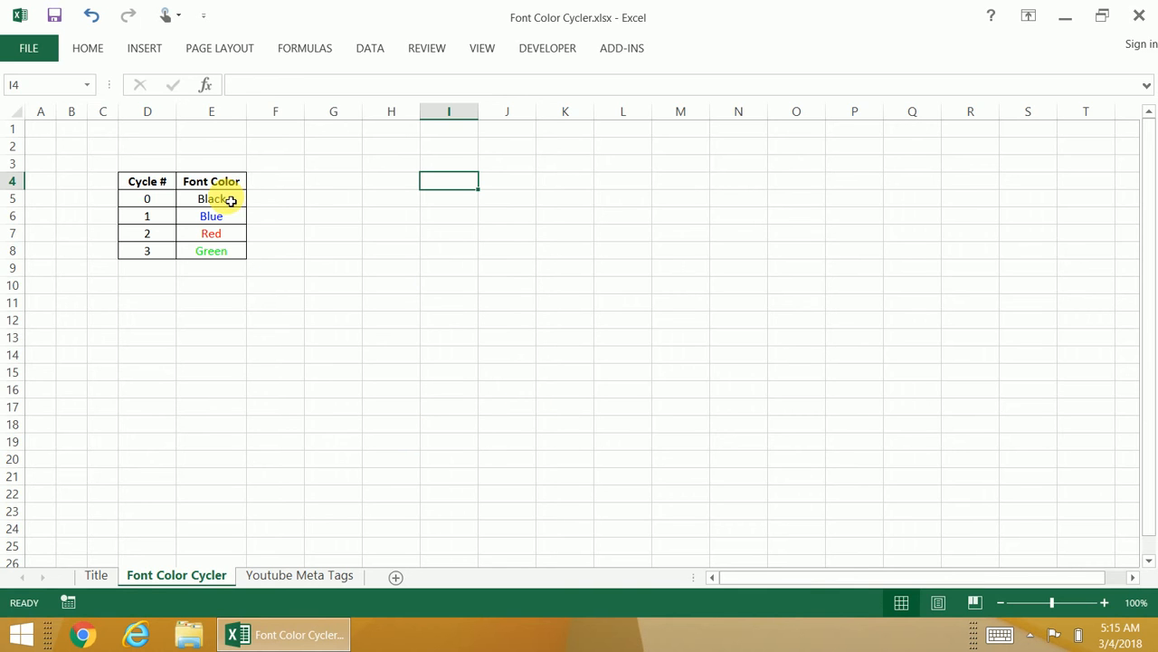
# Step: Enter "sample text" in G5 and 123456.789 in G6, and autofit the width of column G
pyautogui.click(363, 169)
pyautogui.click(299, 194)
pyautogui.click(353, 201)
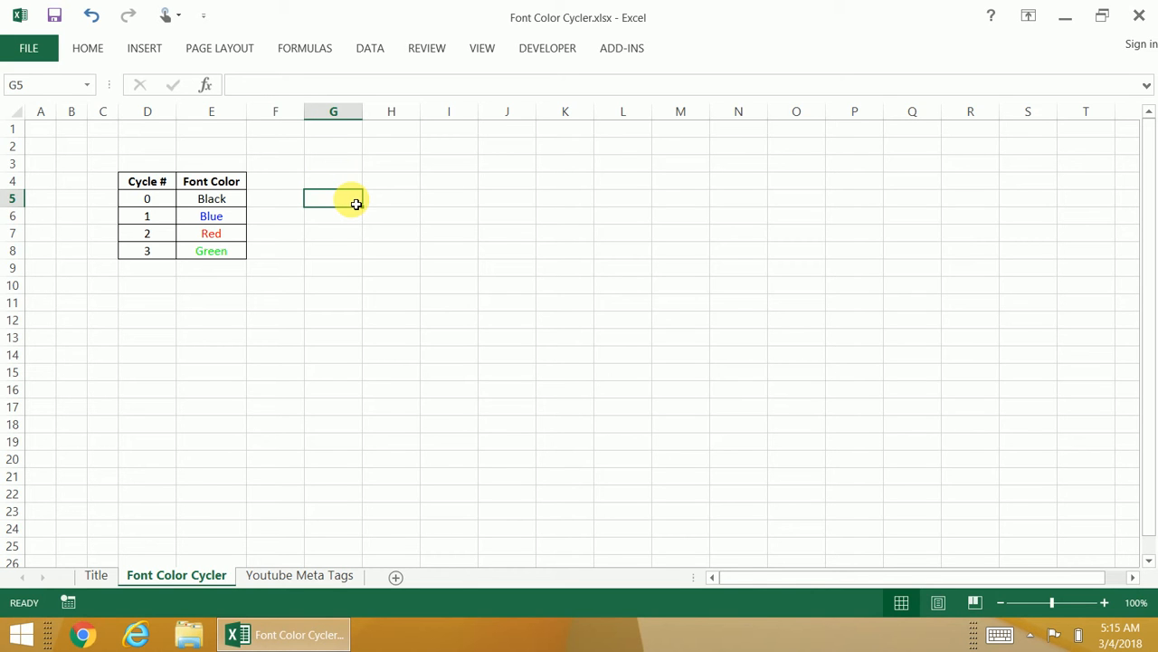
pyautogui.write('t')
pyautogui.write('sample')
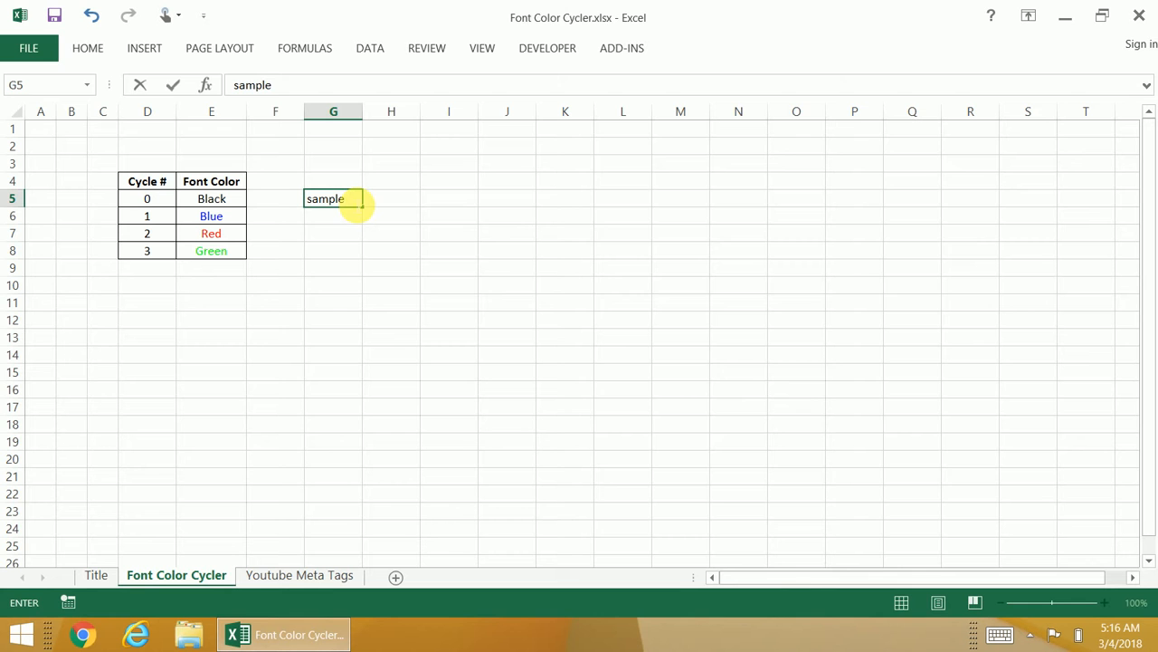
pyautogui.write(' text')
pyautogui.press('Return')
pyautogui.write('100')
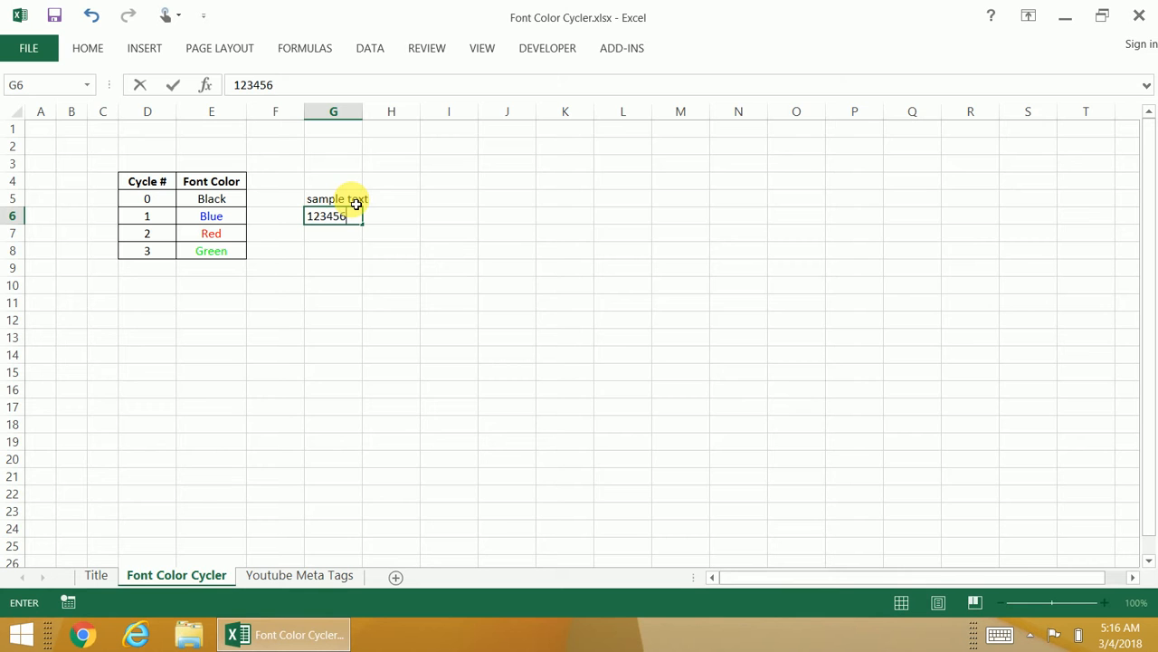
pyautogui.write('8')
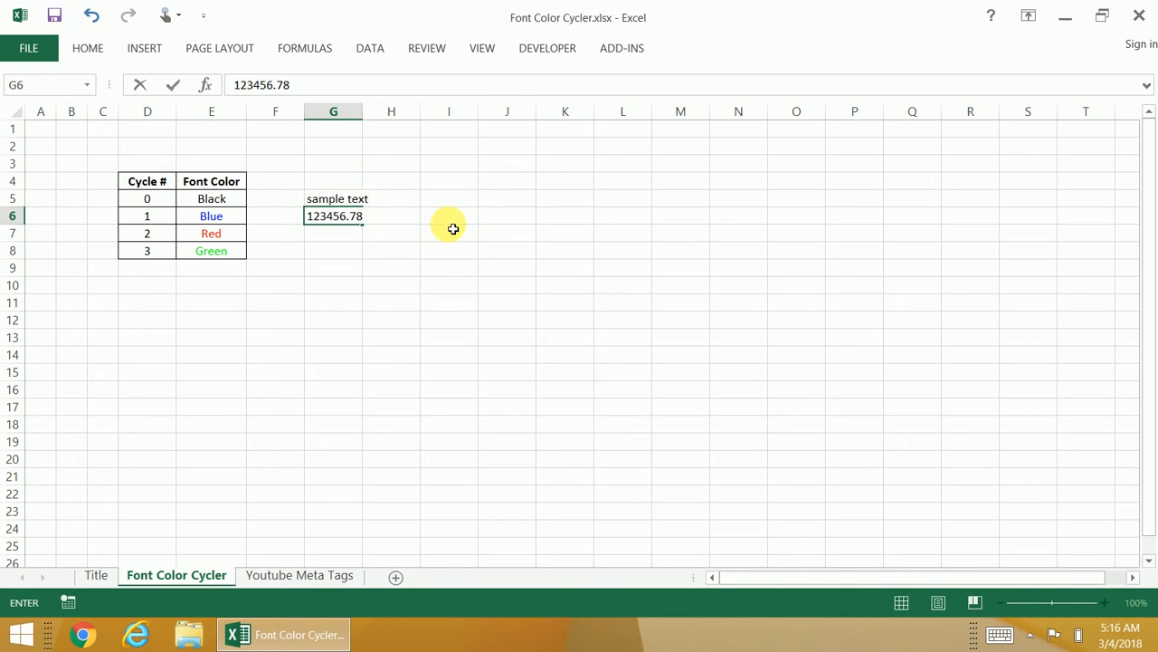
pyautogui.write('9')
pyautogui.press('Return')
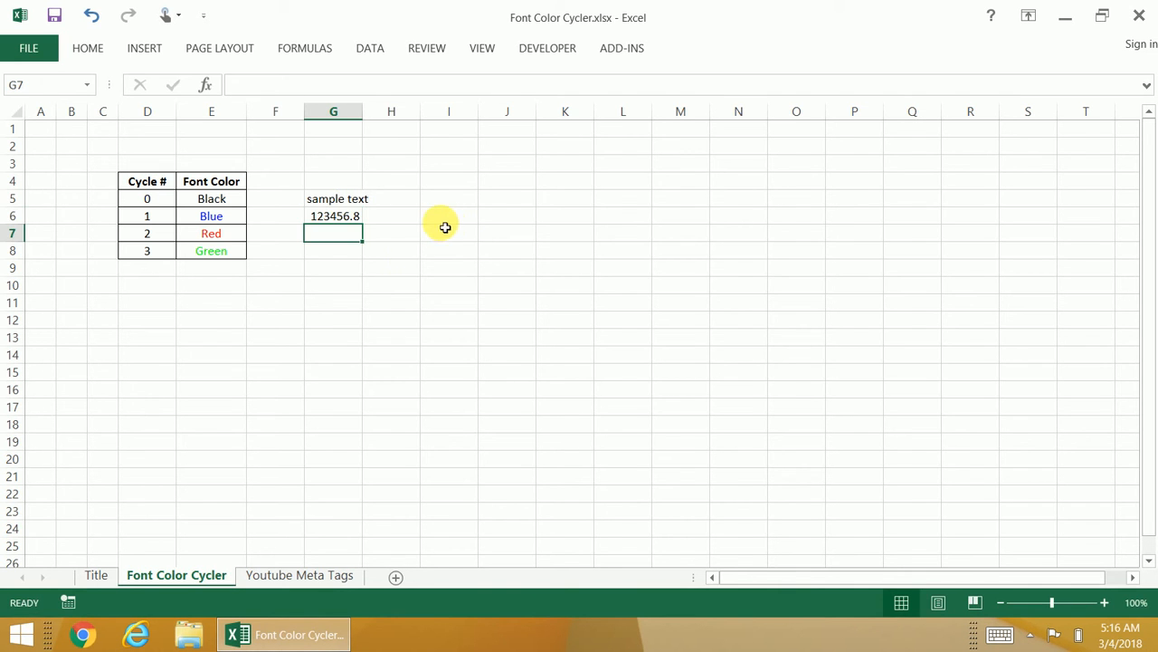
pyautogui.doubleClick(363, 111)
# Step: Cycle the font color of cells G5:G6 repeatedly with the font color cycler, stopping on blue
pyautogui.moveTo(340, 200); pyautogui.dragTo(345, 217)
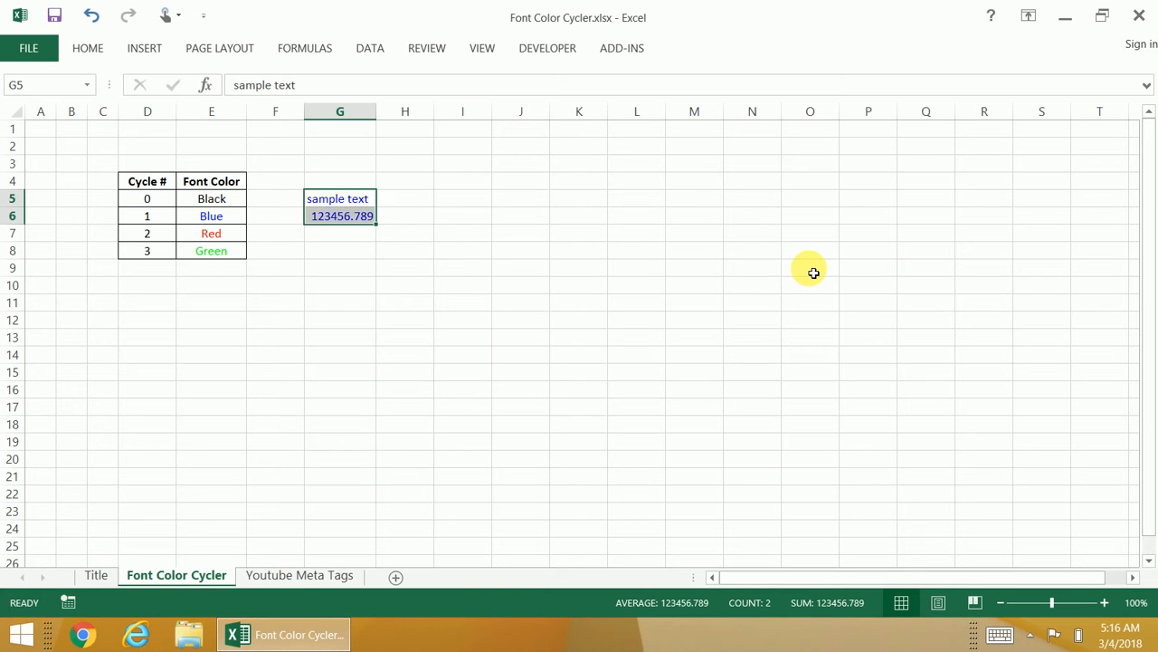
pyautogui.hotkey('ctrl', 'shift', 'c')
pyautogui.hotkey('ctrl', 'shift', 'c')
pyautogui.hotkey('ctrl', 'shift', 'c')
pyautogui.hotkey('ctrl', 'shift', 'c')
pyautogui.hotkey('ctrl', 'shift', 'c')
pyautogui.hotkey('ctrl', 'shift', 'c')
pyautogui.hotkey('ctrl', 'shift', 'c')
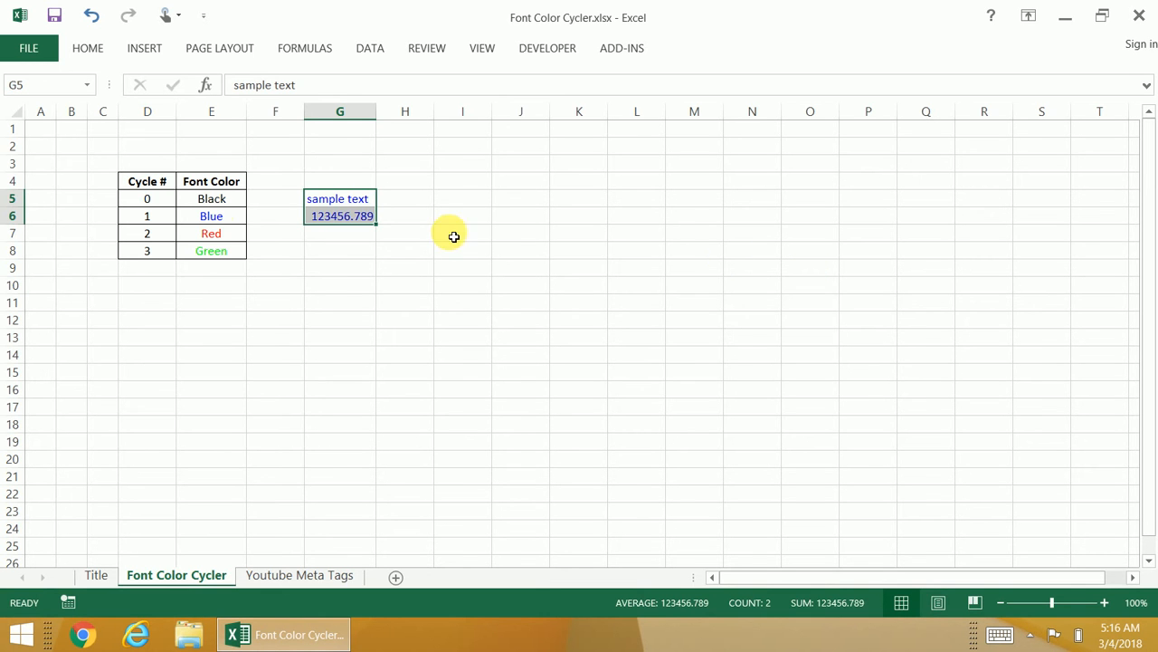
# Step: Cycle the font color of cells G5:G6 through black, blue, red and green, stopping on green
pyautogui.moveTo(210, 217); pyautogui.dragTo(205, 250)
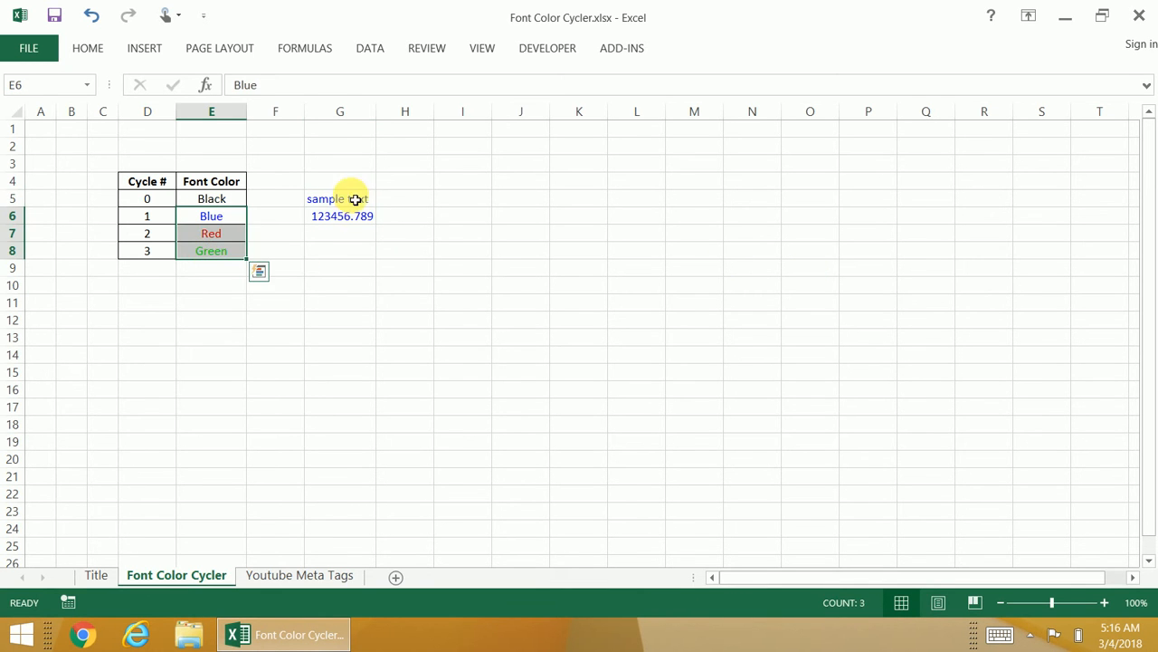
pyautogui.moveTo(350, 205); pyautogui.dragTo(355, 218)
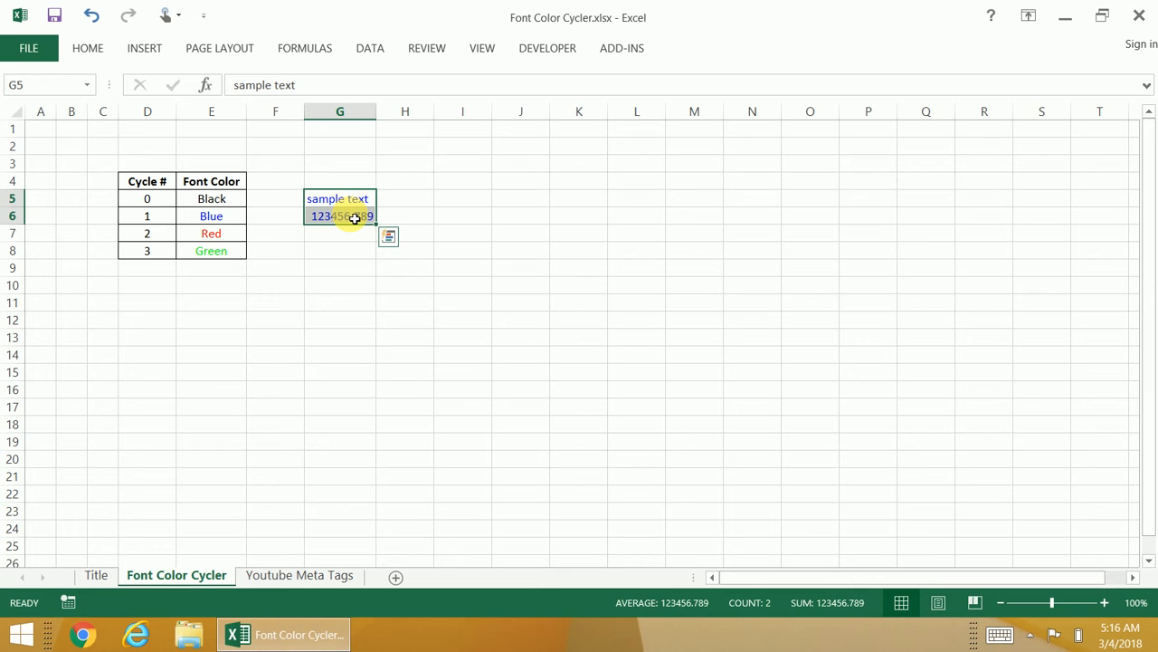
pyautogui.hotkey('ctrl', 'shift', 'c')
pyautogui.hotkey('ctrl', 'shift', 'c')
pyautogui.hotkey('ctrl', 'shift', 'c')
pyautogui.hotkey('ctrl', 'shift', 'c')
pyautogui.hotkey('ctrl', 'shift', 'c')
pyautogui.hotkey('ctrl', 'shift', 'c')
pyautogui.hotkey('ctrl', 'shift', 'c')
pyautogui.hotkey('ctrl', 'shift', 'c')
pyautogui.hotkey('ctrl', 'shift', 'c')
pyautogui.hotkey('ctrl', 'shift', 'c')
pyautogui.hotkey('ctrl', 'shift', 'c')
pyautogui.hotkey('ctrl', 'shift', 'c')
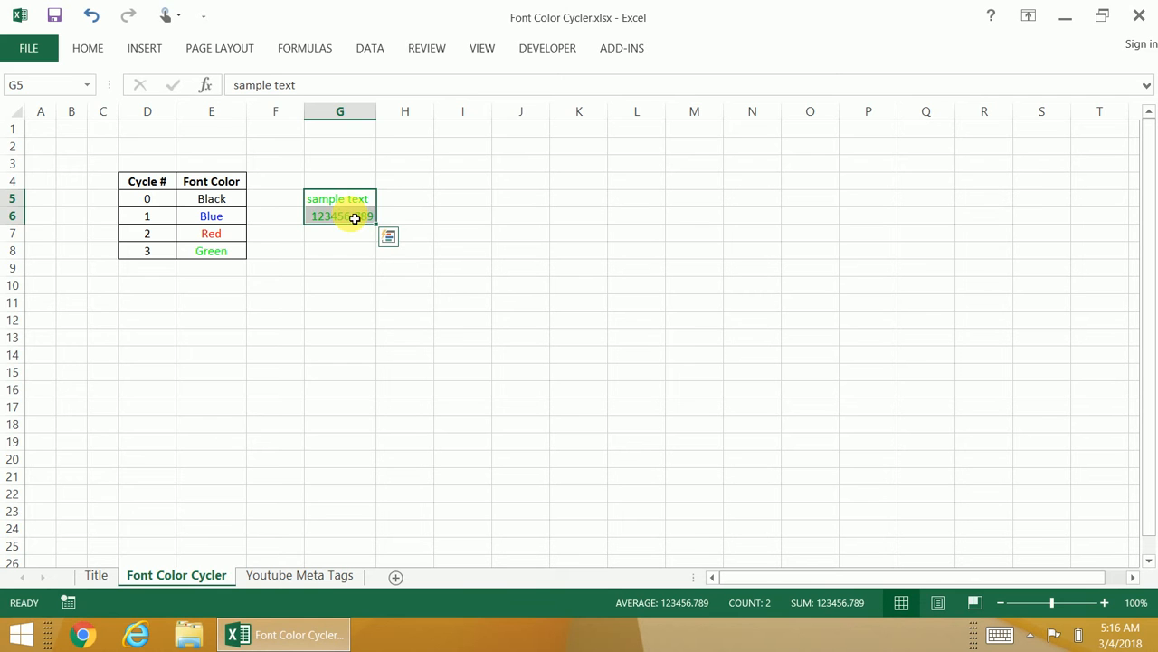
pyautogui.click(339, 319)
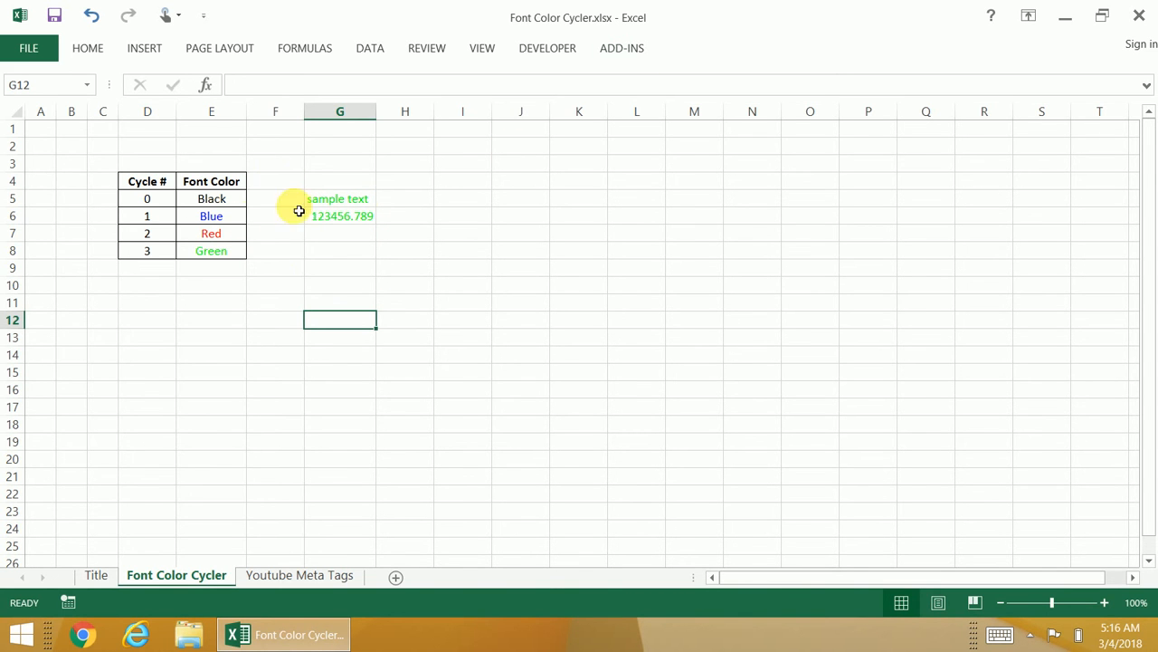
# Step: Enter "text" in I5 and fill it down through I8
pyautogui.click(465, 214)
pyautogui.click(467, 200)
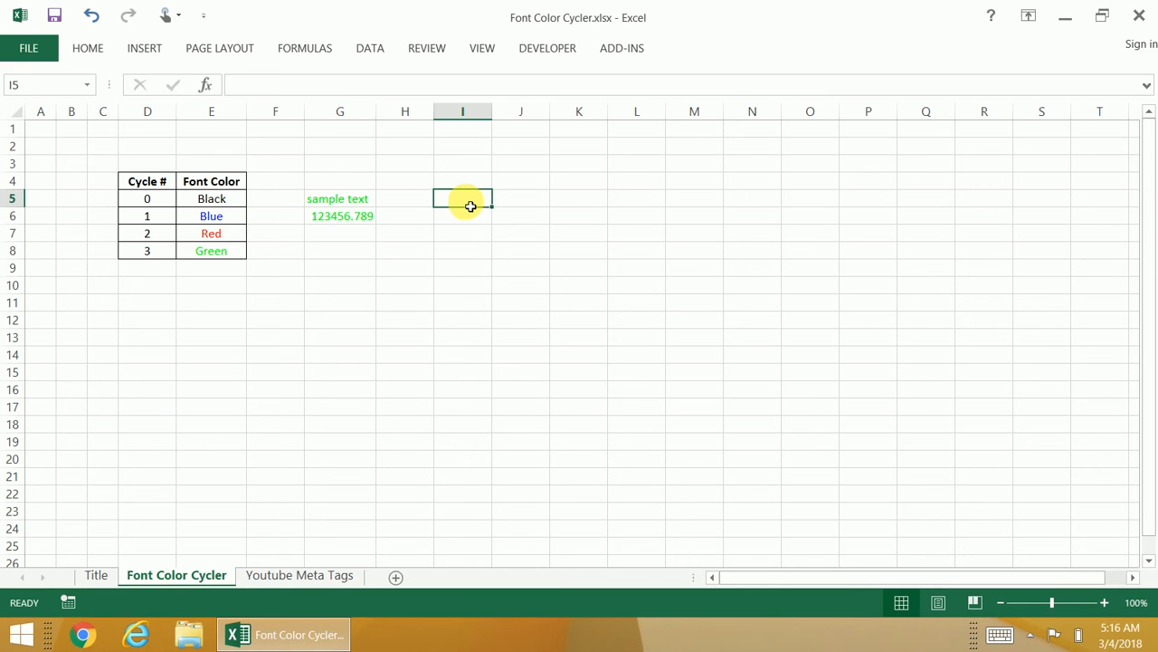
pyautogui.click(100, 47)
pyautogui.click(494, 203)
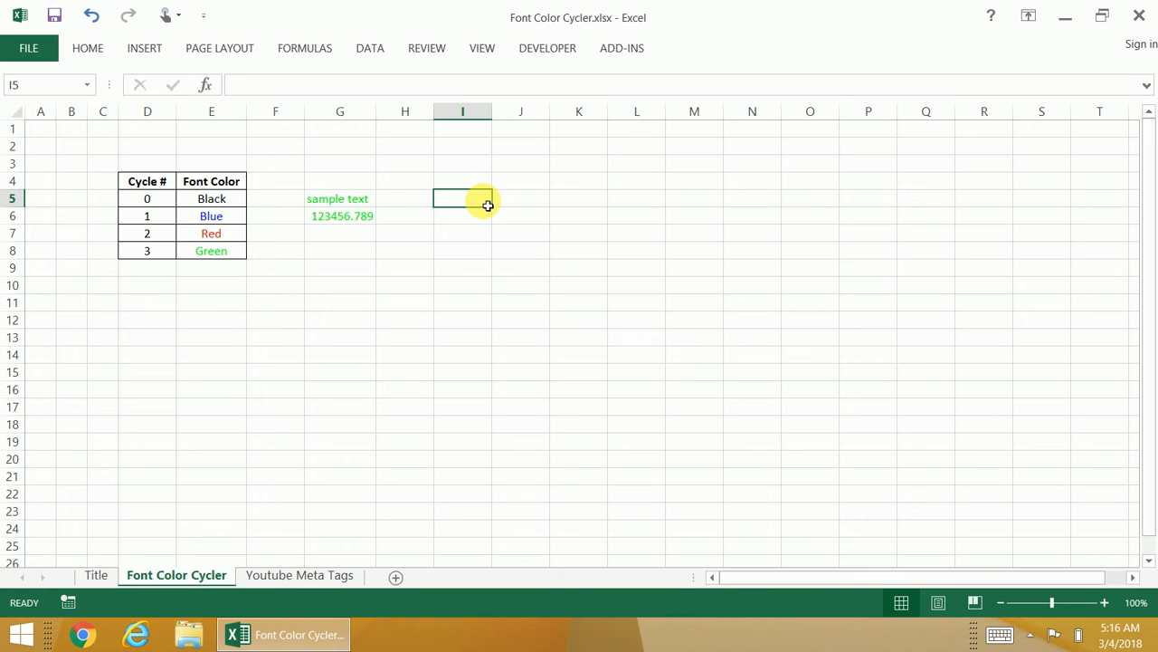
pyautogui.write('text')
pyautogui.press('Return')
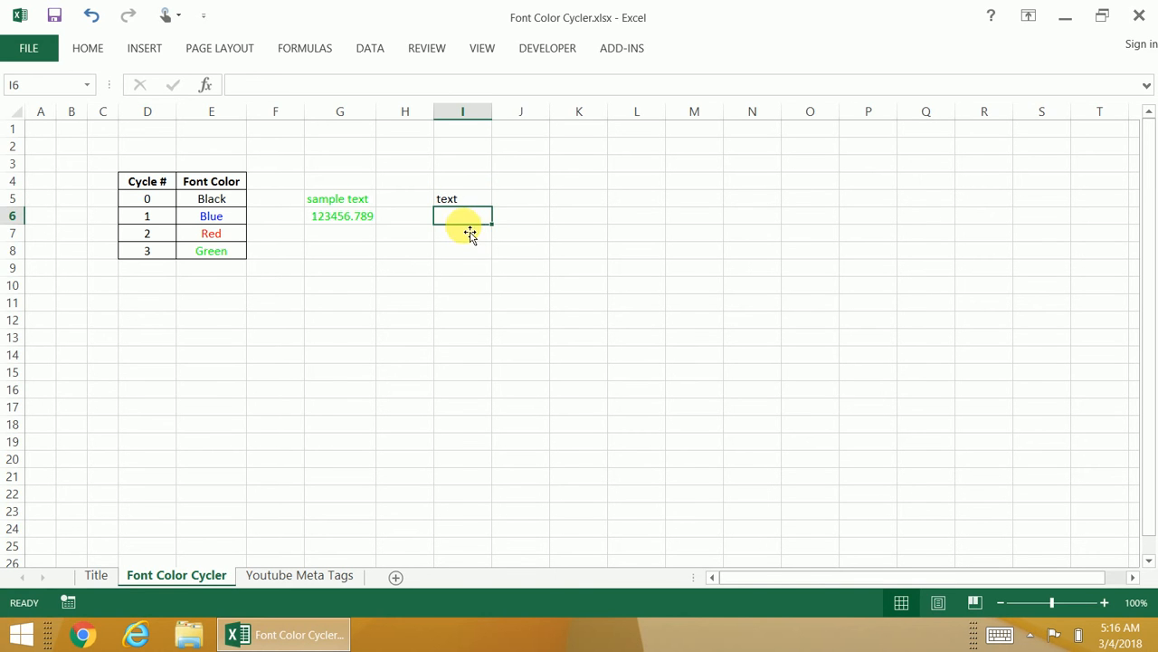
pyautogui.press('Down')
pyautogui.press('Down')
pyautogui.hotkey('shift', 'Up')
pyautogui.hotkey('shift', 'Up')
pyautogui.hotkey('shift', 'Up')
pyautogui.hotkey('ctrl', 'd')
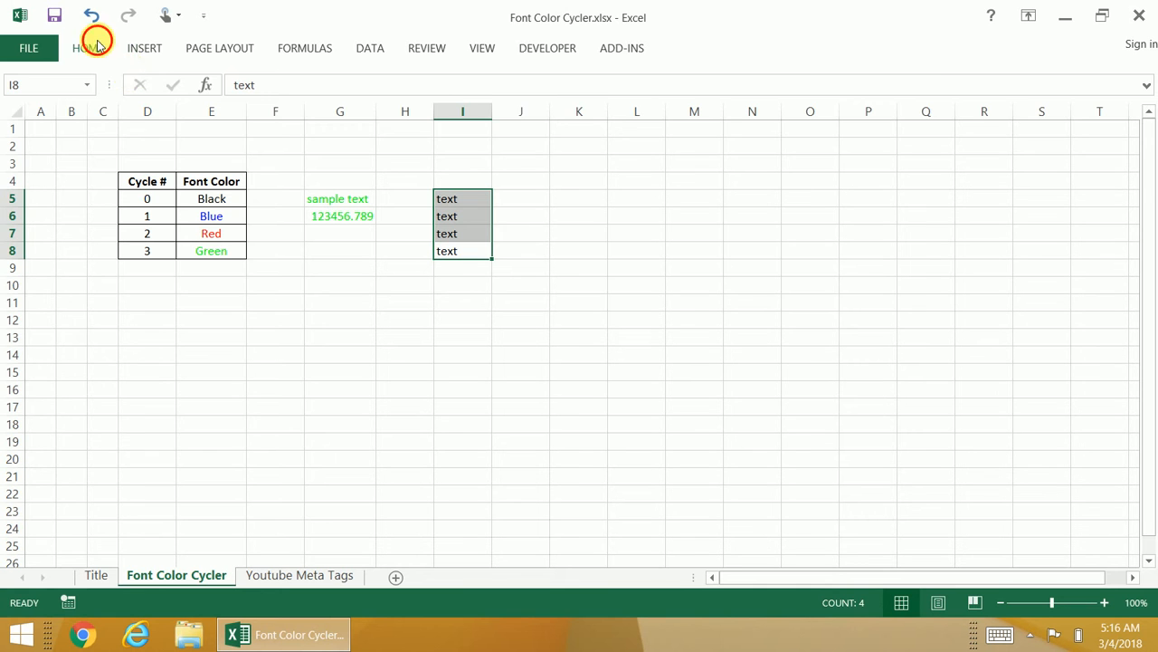
# Step: Set the font color of I5 to the dark orange theme color and I6 to the dark olive green theme color
pyautogui.click(88, 38)
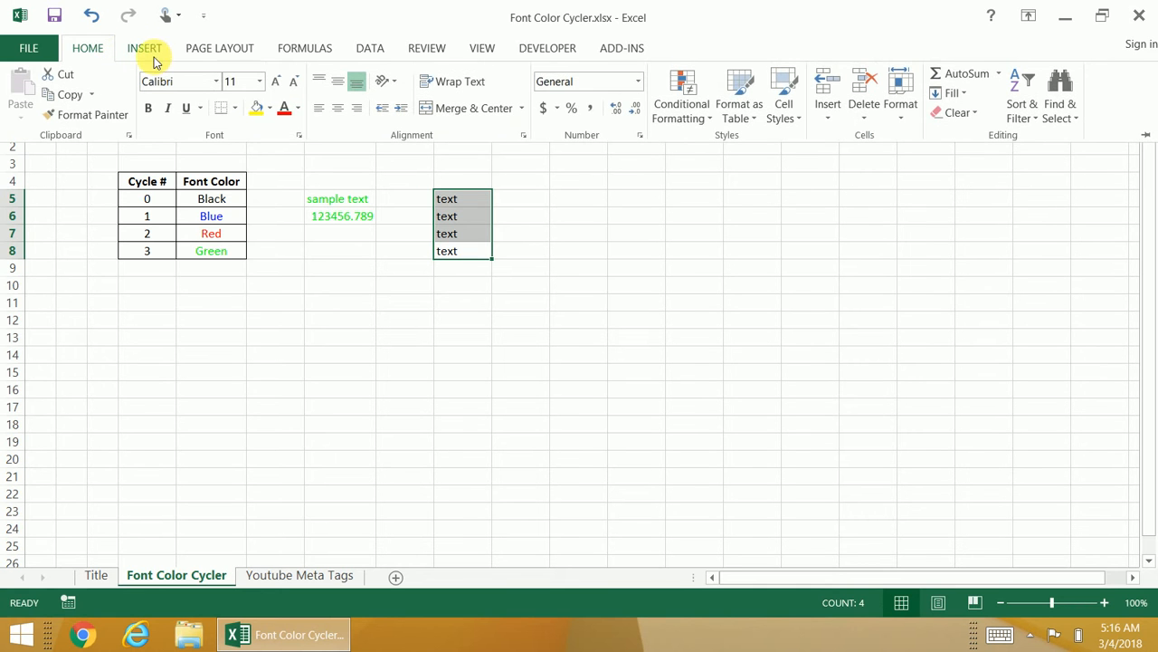
pyautogui.click(452, 203)
pyautogui.click(452, 203)
pyautogui.click(91, 48)
pyautogui.hotkey('ctrl', 'F1')
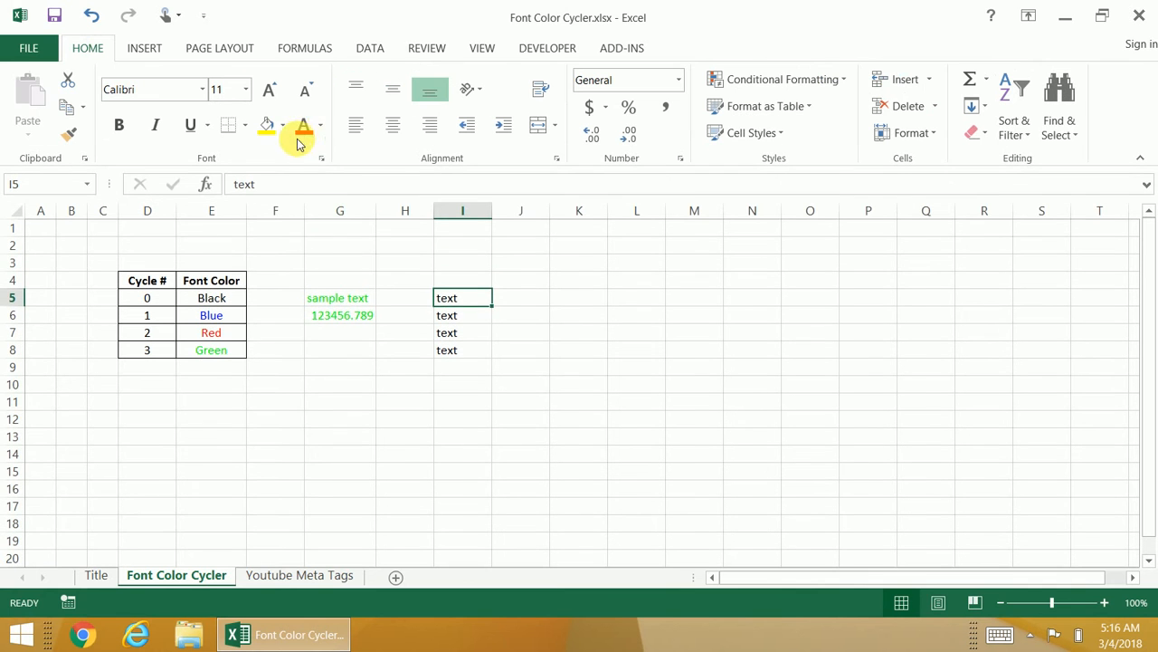
pyautogui.click(320, 125)
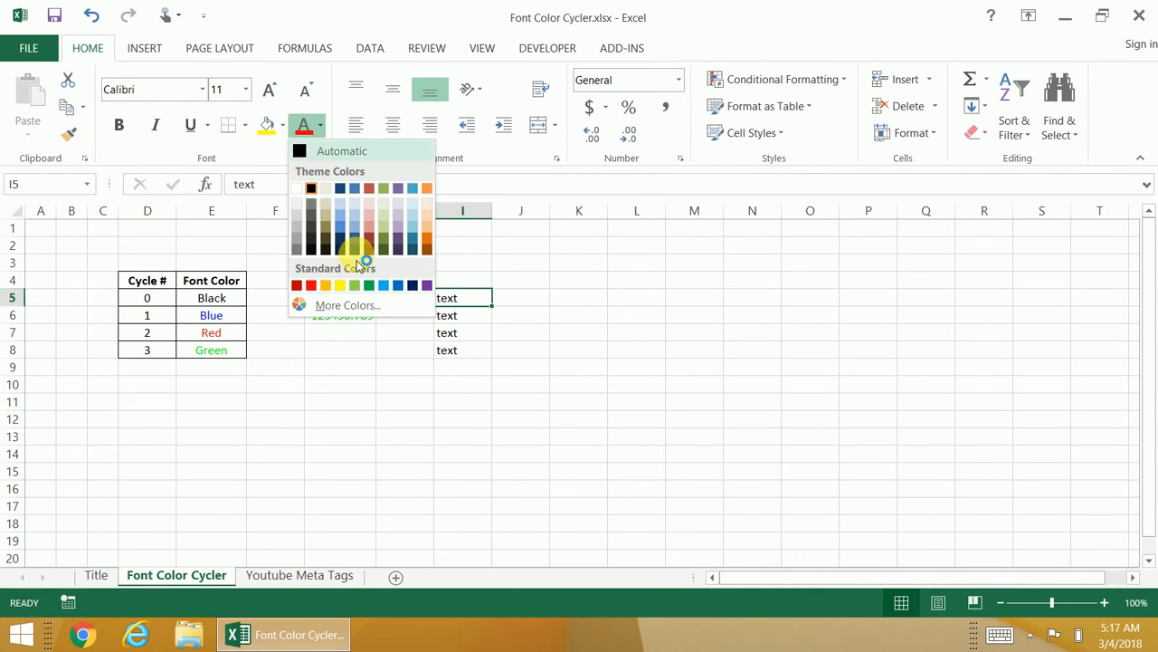
pyautogui.click(426, 241)
pyautogui.click(461, 316)
pyautogui.click(320, 124)
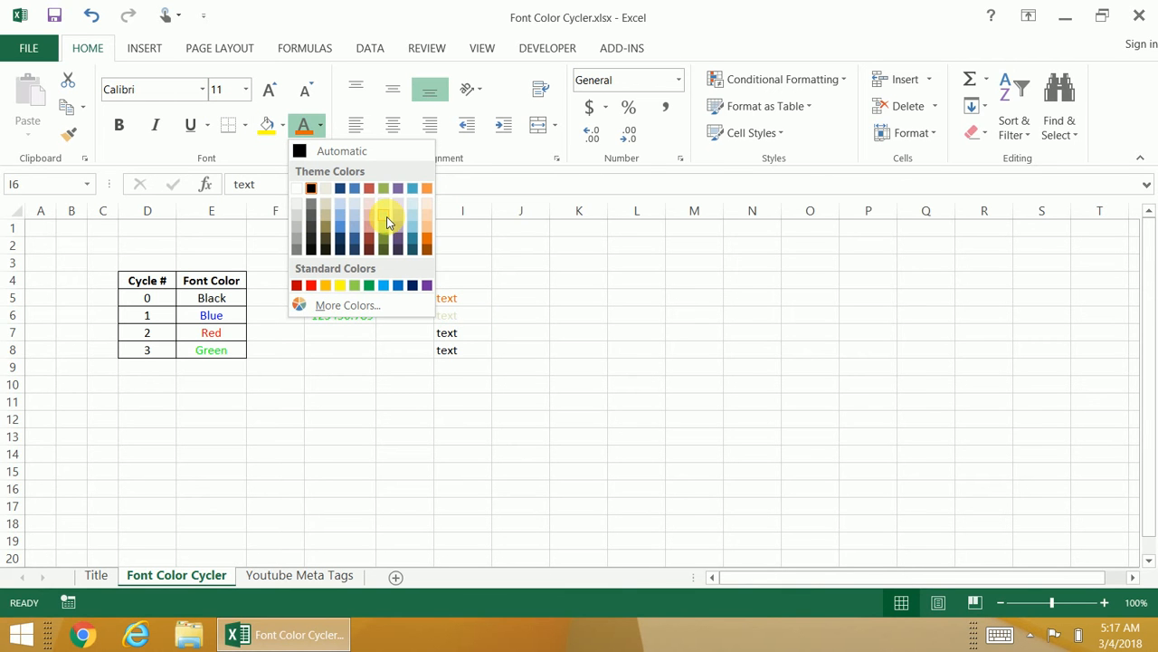
pyautogui.click(386, 240)
# Step: Set the font color of I7 to standard purple and I8 to standard yellow
pyautogui.click(453, 347)
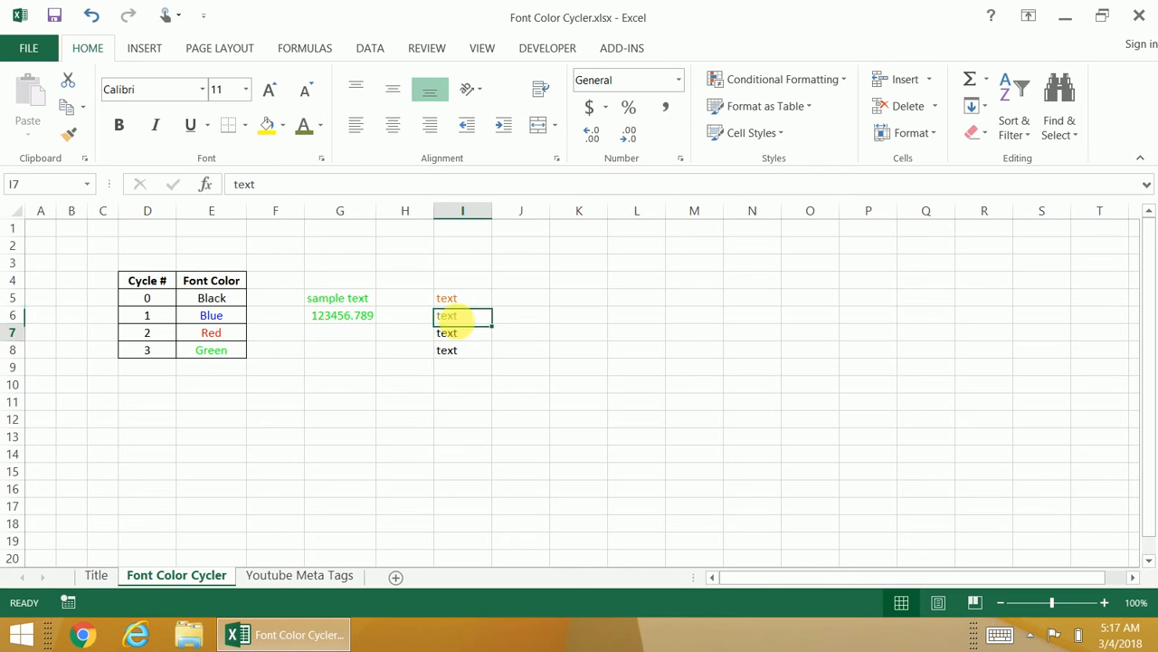
pyautogui.click(320, 124)
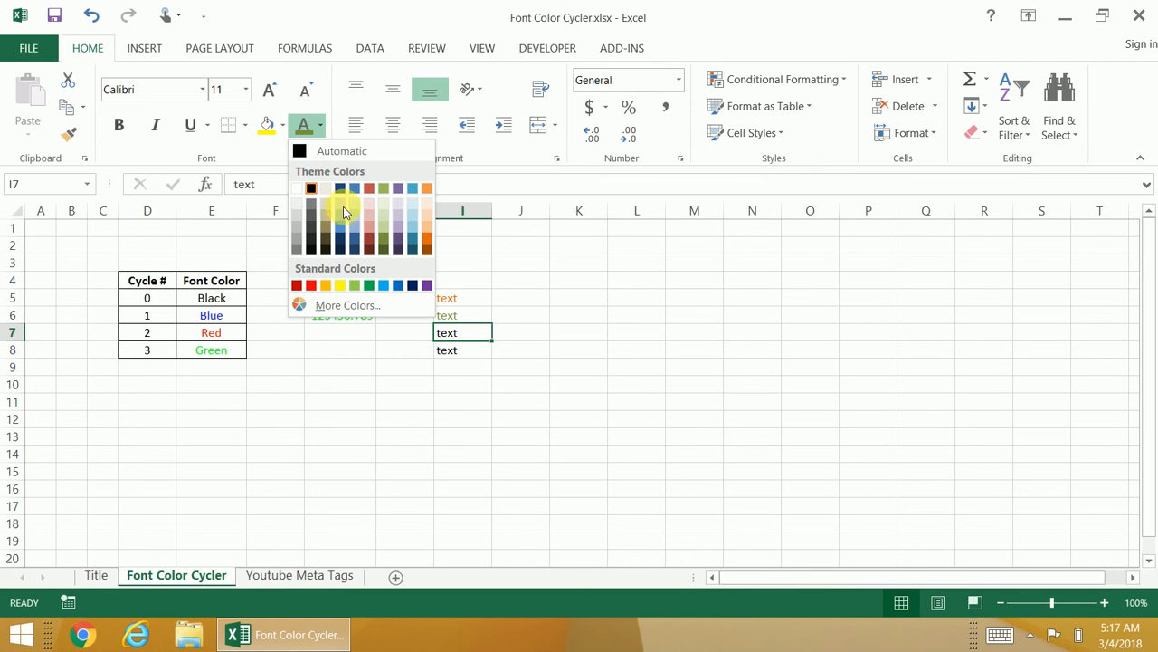
pyautogui.click(427, 288)
pyautogui.click(455, 352)
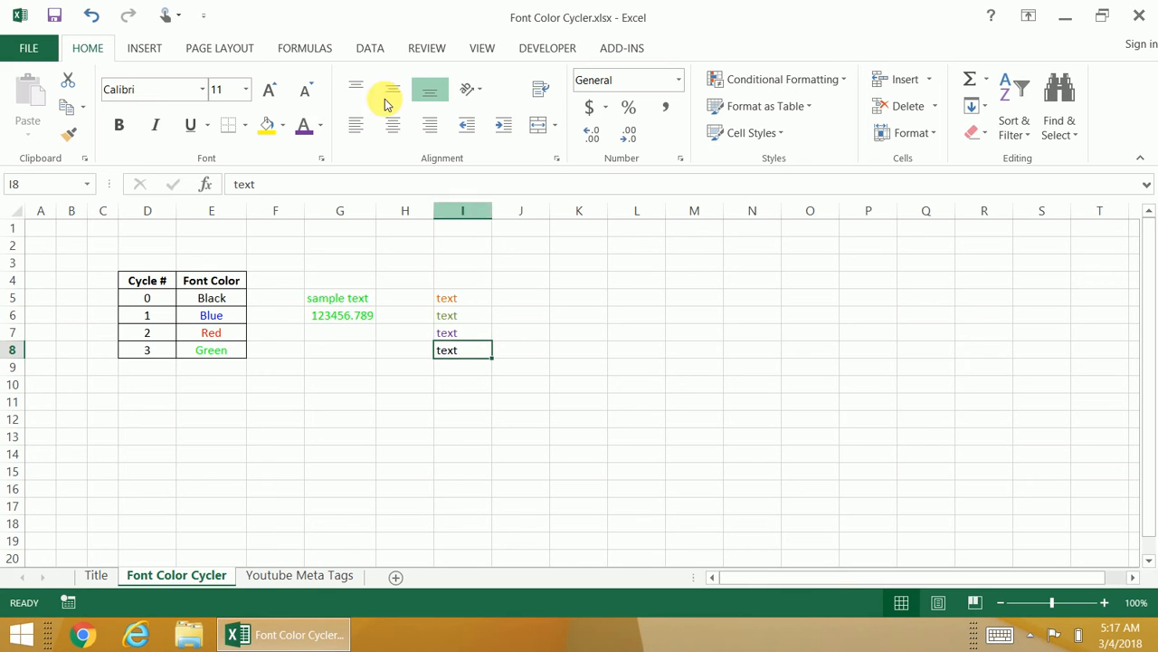
pyautogui.click(321, 127)
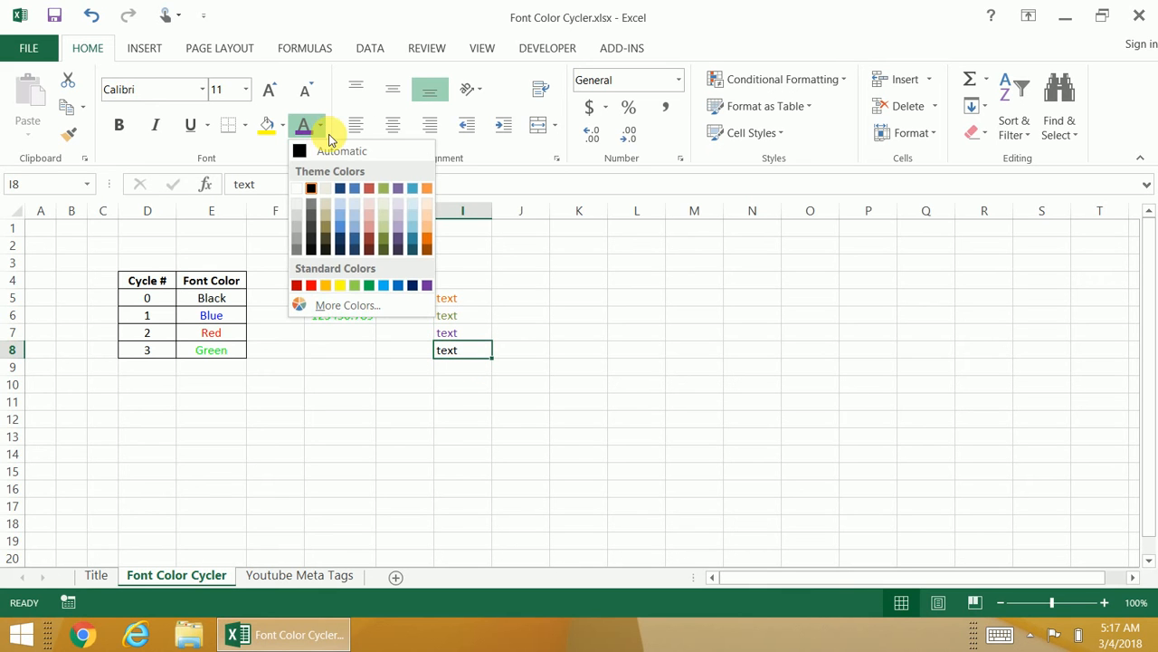
pyautogui.click(342, 286)
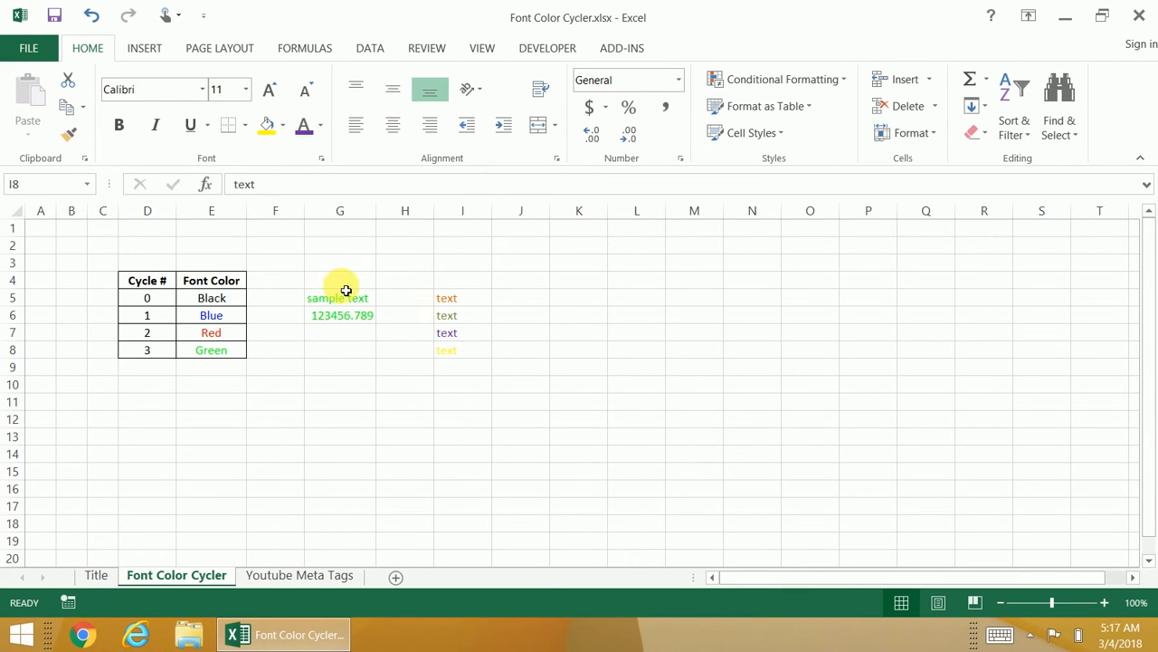
pyautogui.click(637, 385)
pyautogui.moveTo(453, 298); pyautogui.dragTo(457, 366)
pyautogui.moveTo(221, 300); pyautogui.dragTo(217, 351)
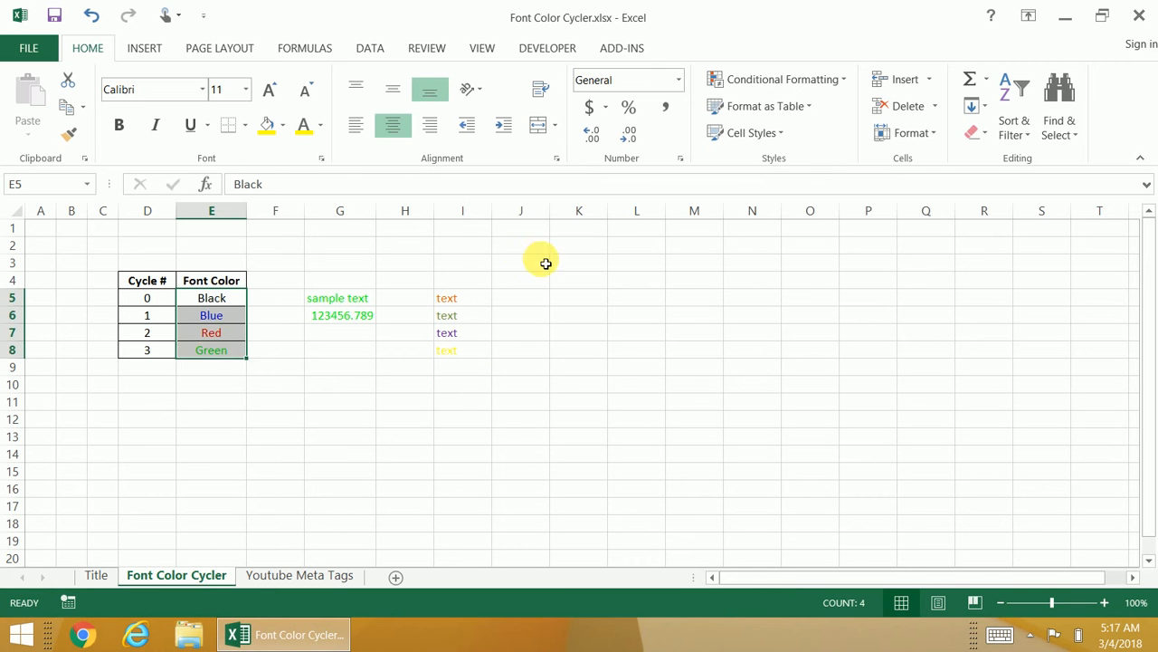
pyautogui.click(520, 262)
# Step: Open the Nutilities add-in's Font Color Cycle Setup for 7 colors and place the dialog clear of the sample cells
pyautogui.click(622, 48)
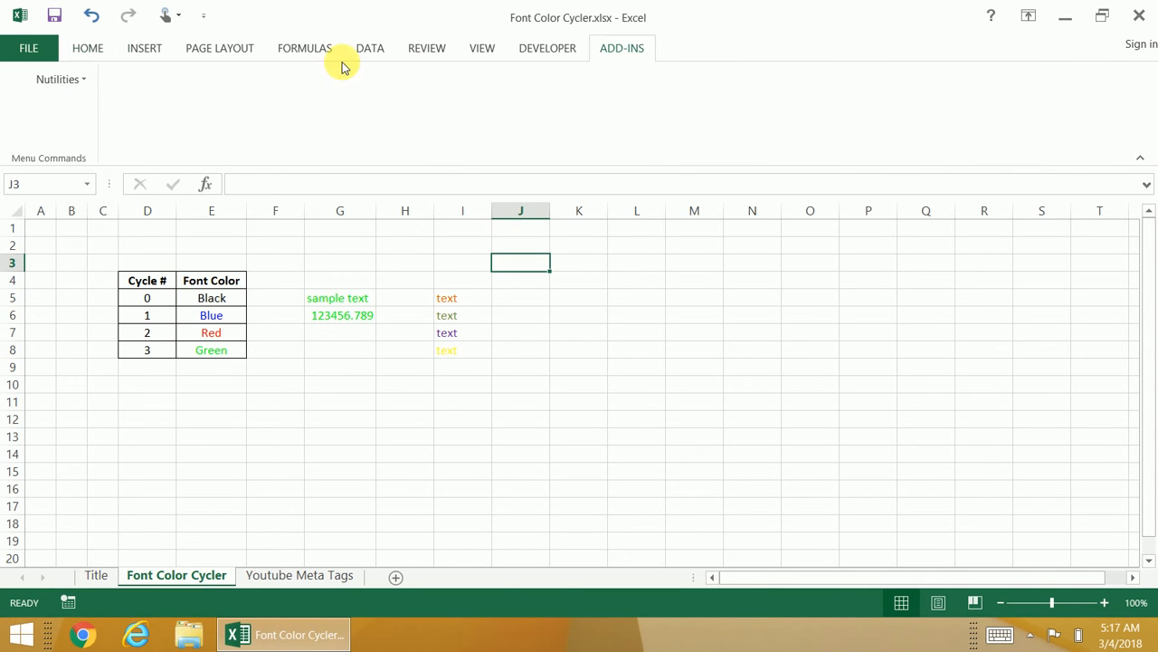
pyautogui.click(74, 79)
pyautogui.click(82, 129)
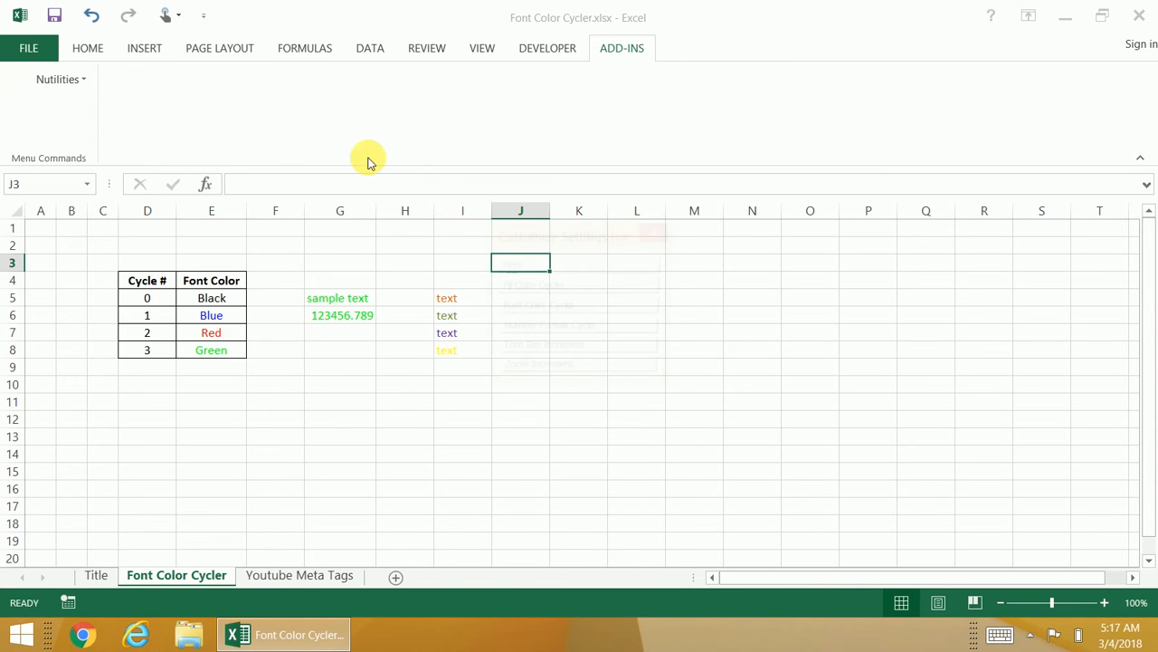
pyautogui.click(534, 312)
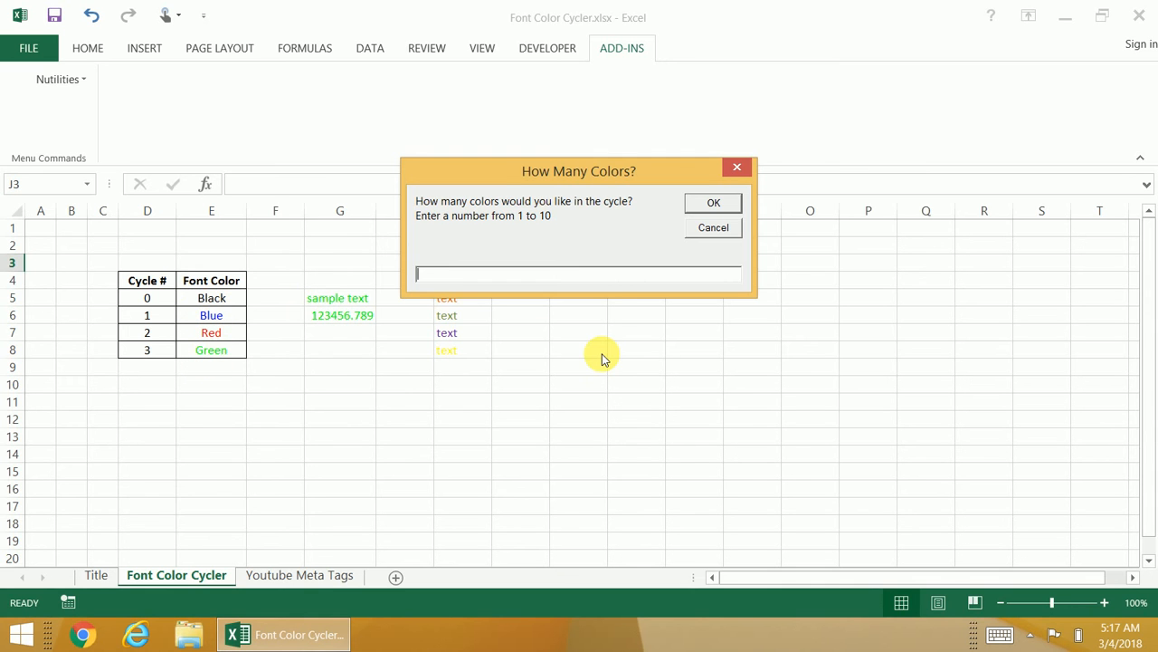
pyautogui.write('7')
pyautogui.press('Return')
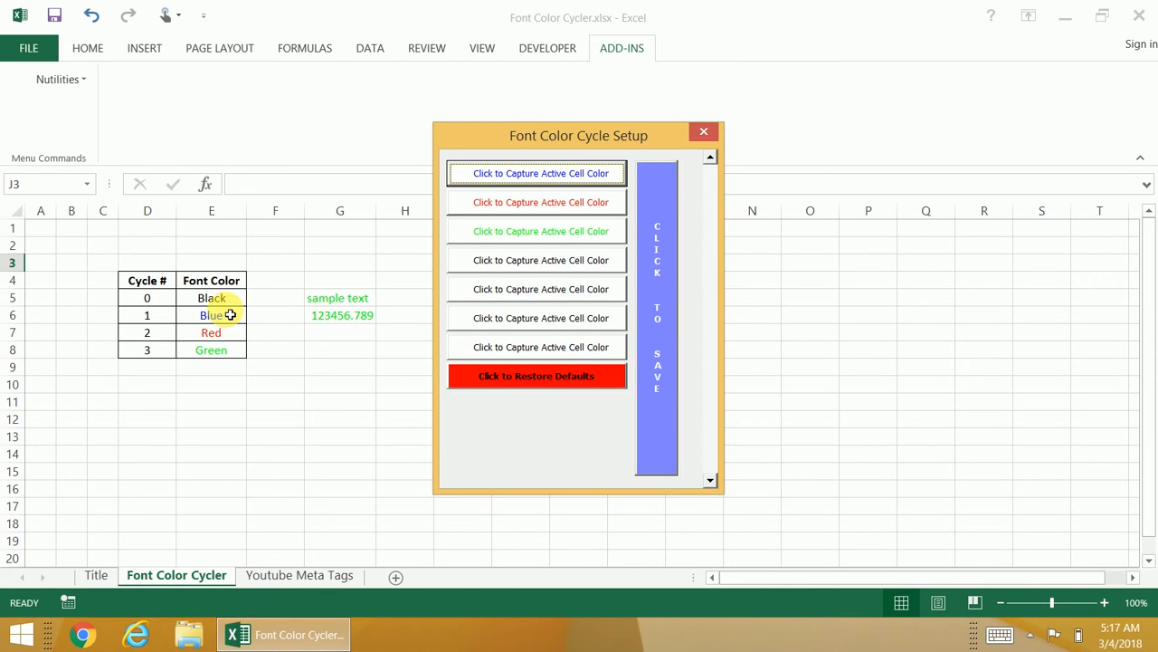
pyautogui.moveTo(624, 134); pyautogui.dragTo(813, 125)
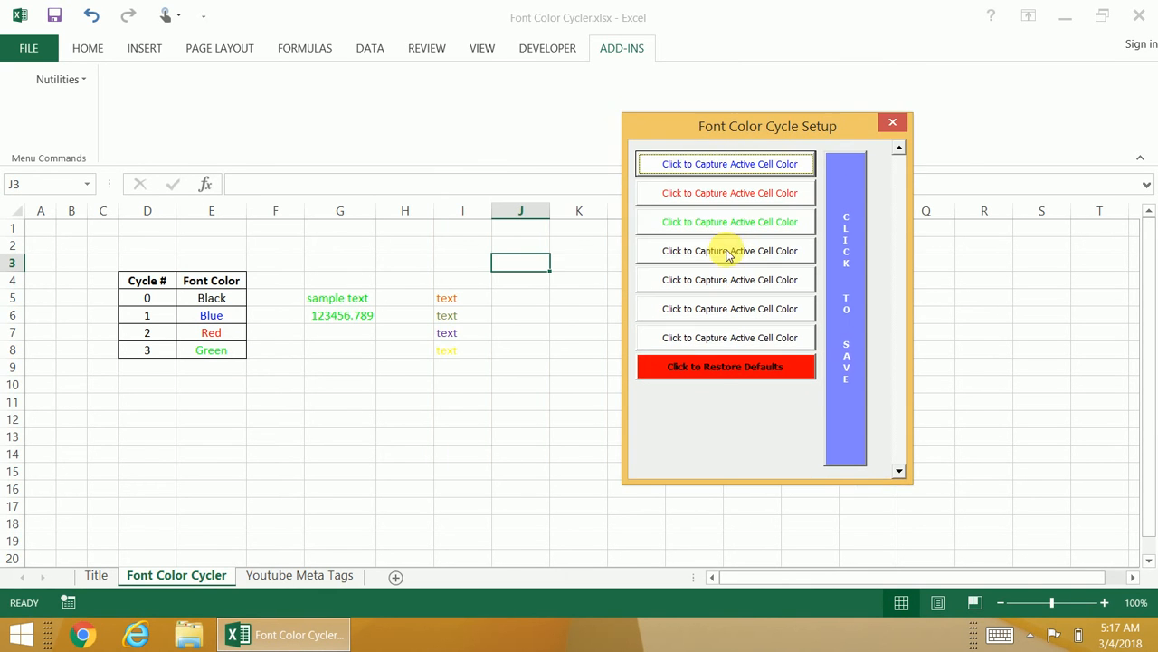
# Step: Capture the orange of I5 as the fourth cycle color and the yellow of I8 as the fifth
pyautogui.click(452, 308)
pyautogui.click(450, 299)
pyautogui.click(712, 257)
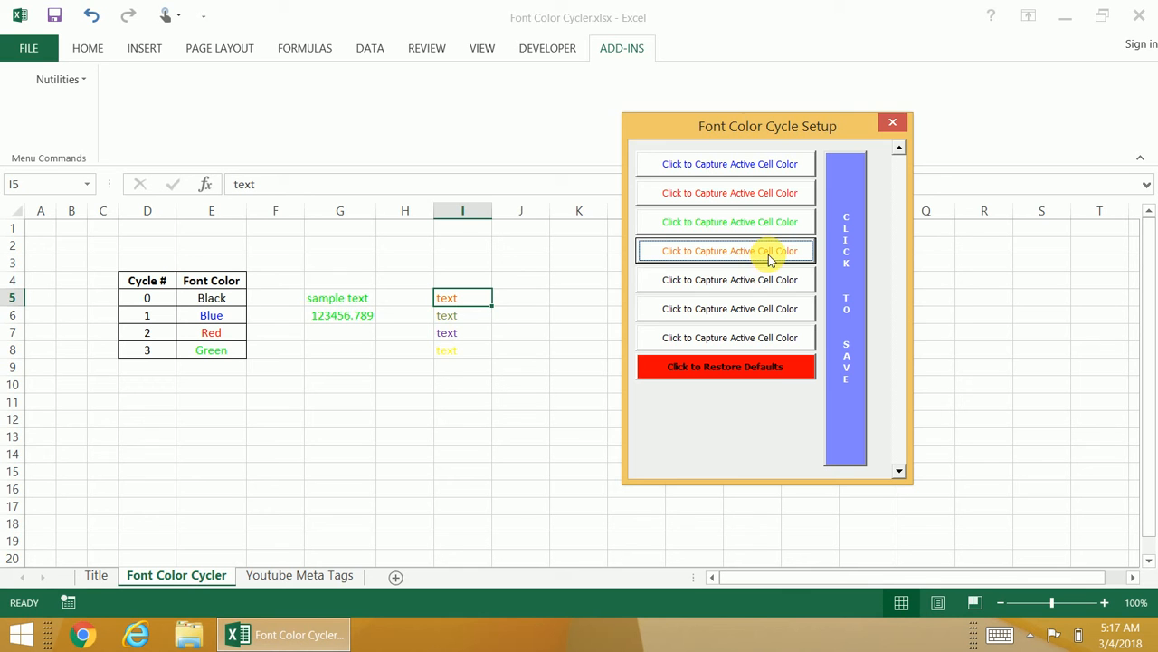
pyautogui.click(475, 352)
pyautogui.click(696, 282)
# Step: Capture the olive green of I6 as the sixth cycle color and the purple of I7 as the seventh
pyautogui.click(468, 314)
pyautogui.click(697, 320)
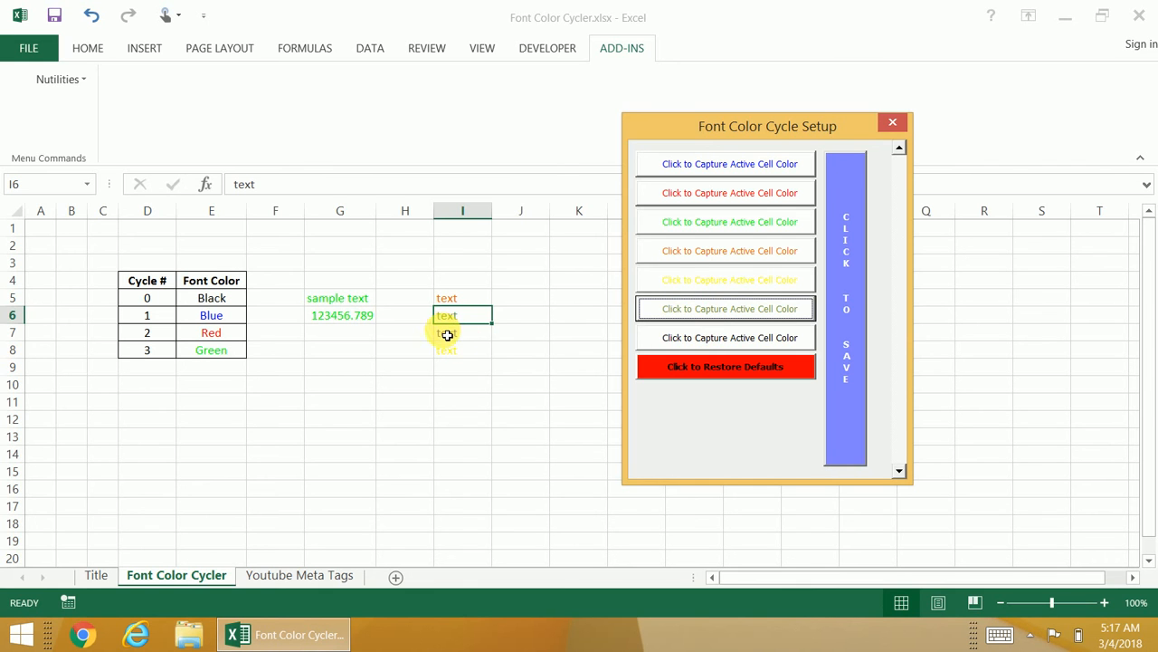
pyautogui.click(446, 332)
pyautogui.click(704, 343)
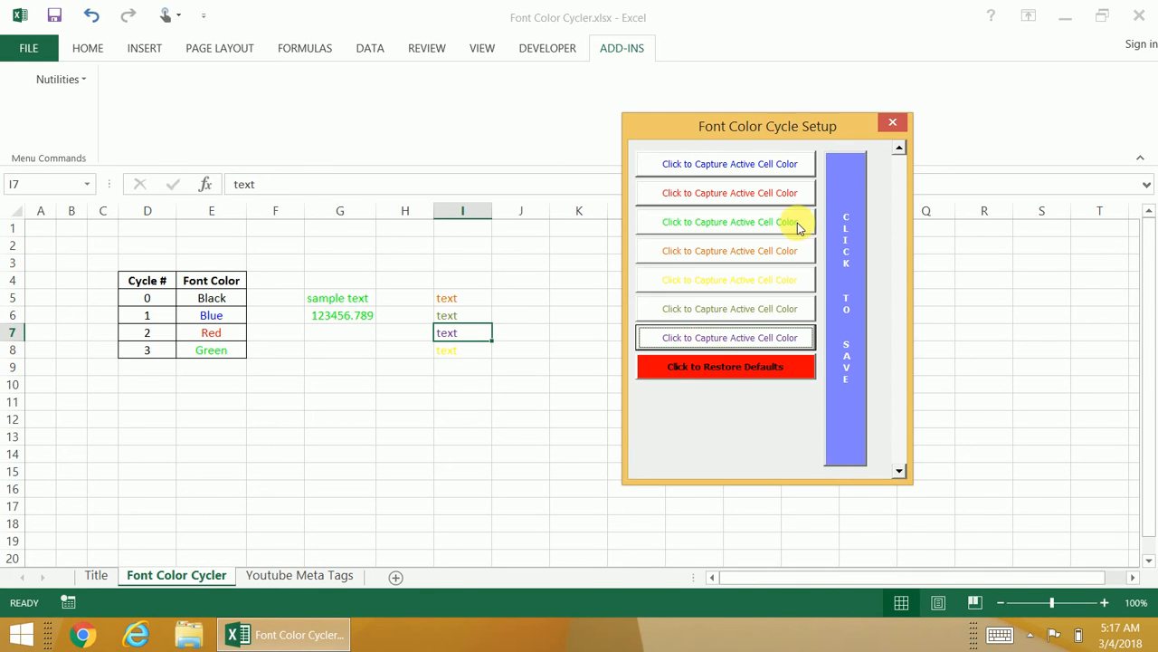
# Step: Save the seven-color font color cycle setup
pyautogui.click(850, 231)
pyautogui.click(549, 375)
pyautogui.click(238, 364)
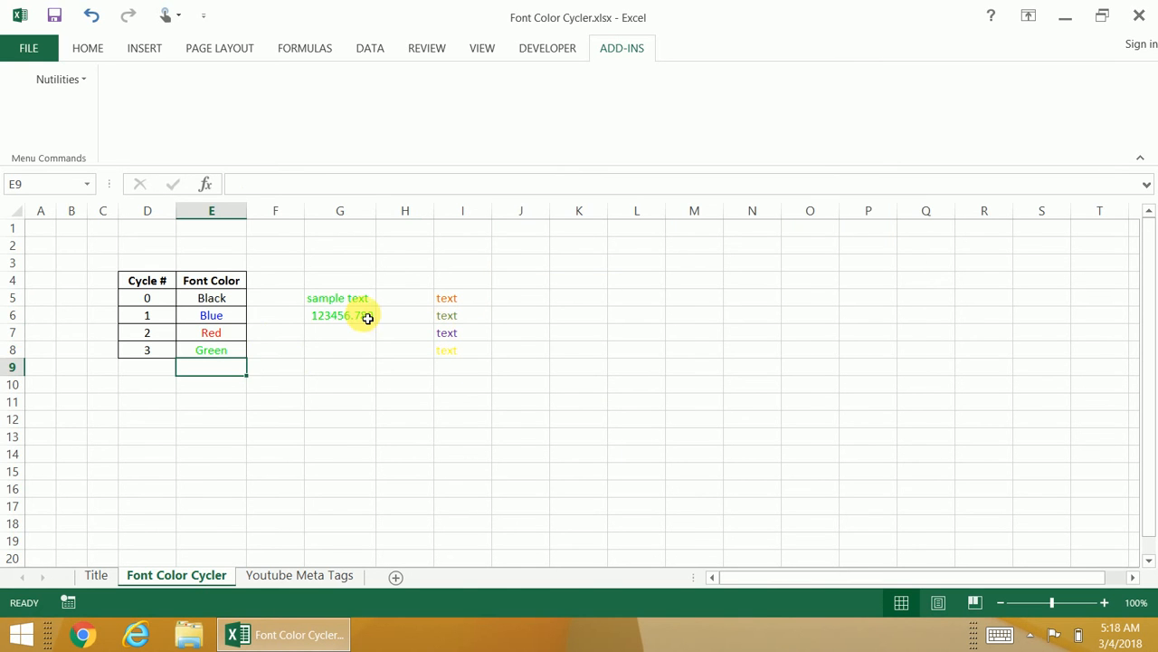
# Step: Cycle the font color of the sample text in G5 repeatedly through the seven custom colors, finishing on black
pyautogui.click(358, 301)
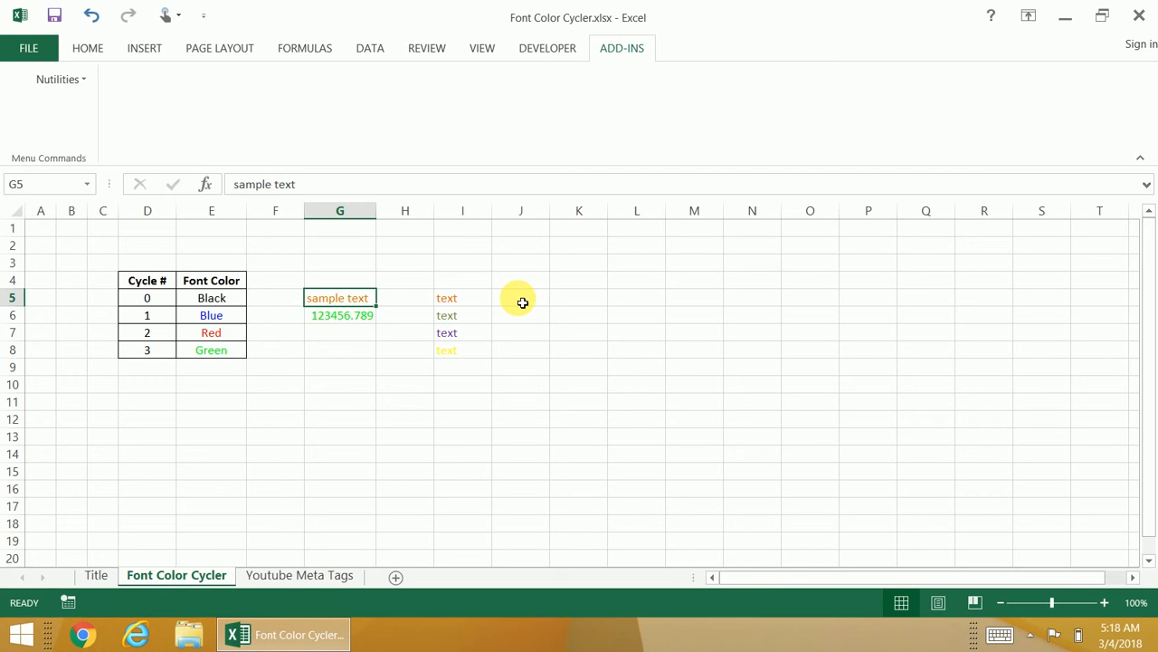
pyautogui.hotkey('ctrl', 'shift', 'c')
pyautogui.hotkey('ctrl', 'shift', 'c')
pyautogui.hotkey('ctrl', 'shift', 'c')
pyautogui.hotkey('ctrl', 'shift', 'c')
pyautogui.hotkey('ctrl', 'shift', 'c')
pyautogui.hotkey('ctrl', 'shift', 'c')
pyautogui.hotkey('ctrl', 'shift', 'c')
pyautogui.hotkey('ctrl', 'shift', 'c')
pyautogui.hotkey('ctrl', 'shift', 'c')
pyautogui.hotkey('ctrl', 'shift', 'c')
pyautogui.hotkey('ctrl', 'shift', 'c')
pyautogui.hotkey('ctrl', 'shift', 'c')
pyautogui.hotkey('ctrl', 'shift', 'c')
pyautogui.hotkey('ctrl', 'shift', 'c')
pyautogui.hotkey('ctrl', 'shift', 'c')
pyautogui.hotkey('ctrl', 'shift', 'c')
pyautogui.hotkey('ctrl', 'shift', 'c')
pyautogui.hotkey('ctrl', 'shift', 'c')
pyautogui.hotkey('ctrl', 'shift', 'c')
pyautogui.hotkey('ctrl', 'shift', 'c')
# Step: Delete all columns from G rightward to clear the sample text and the color source cells
pyautogui.click(391, 348)
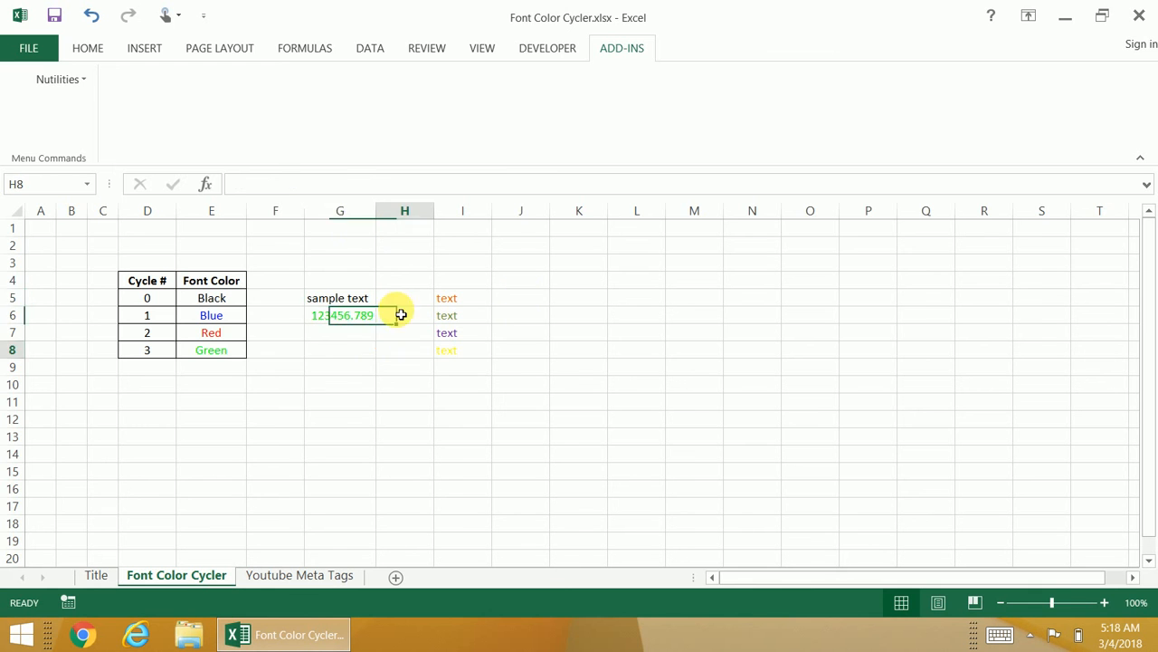
pyautogui.click(355, 213)
pyautogui.hotkey('ctrl', 'shift', 'Right')
pyautogui.hotkey('ctrl', 'BackSpace')
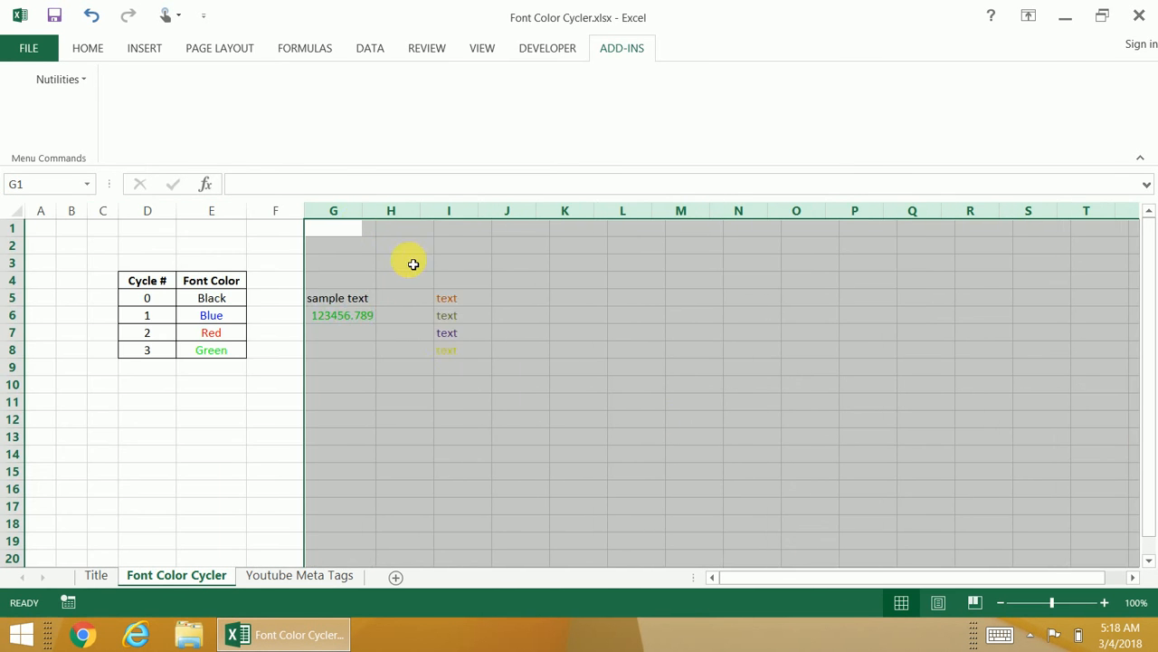
pyautogui.click(443, 385)
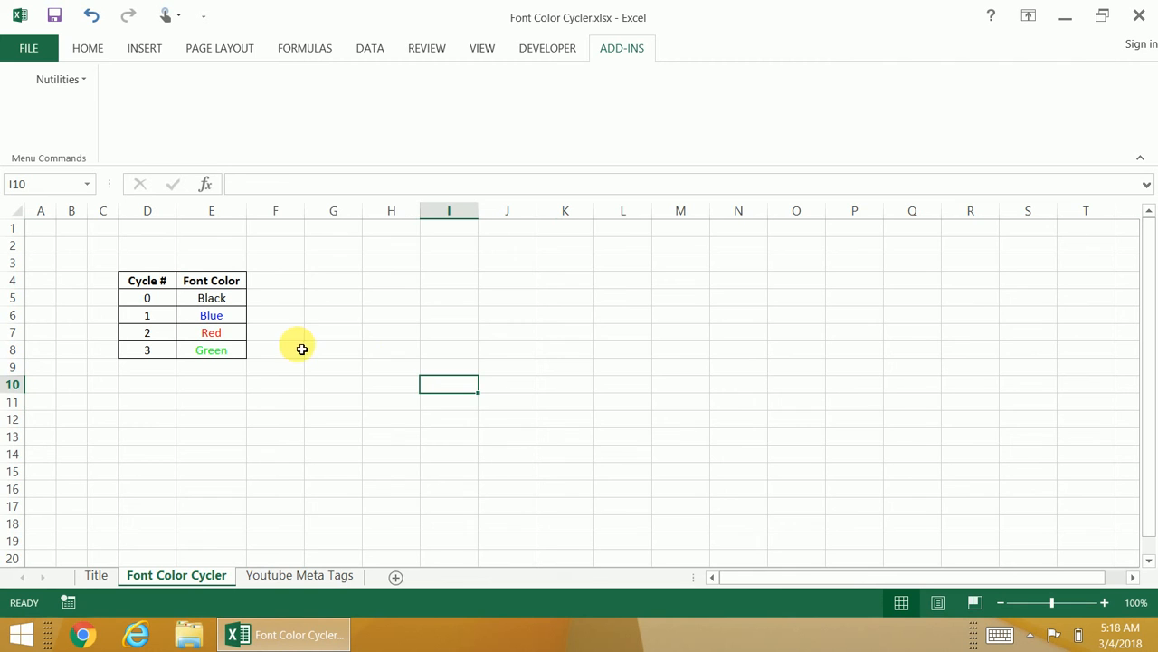
# Step: Enter 123456.789 in G5 and autofit column G to the number
pyautogui.click(332, 283)
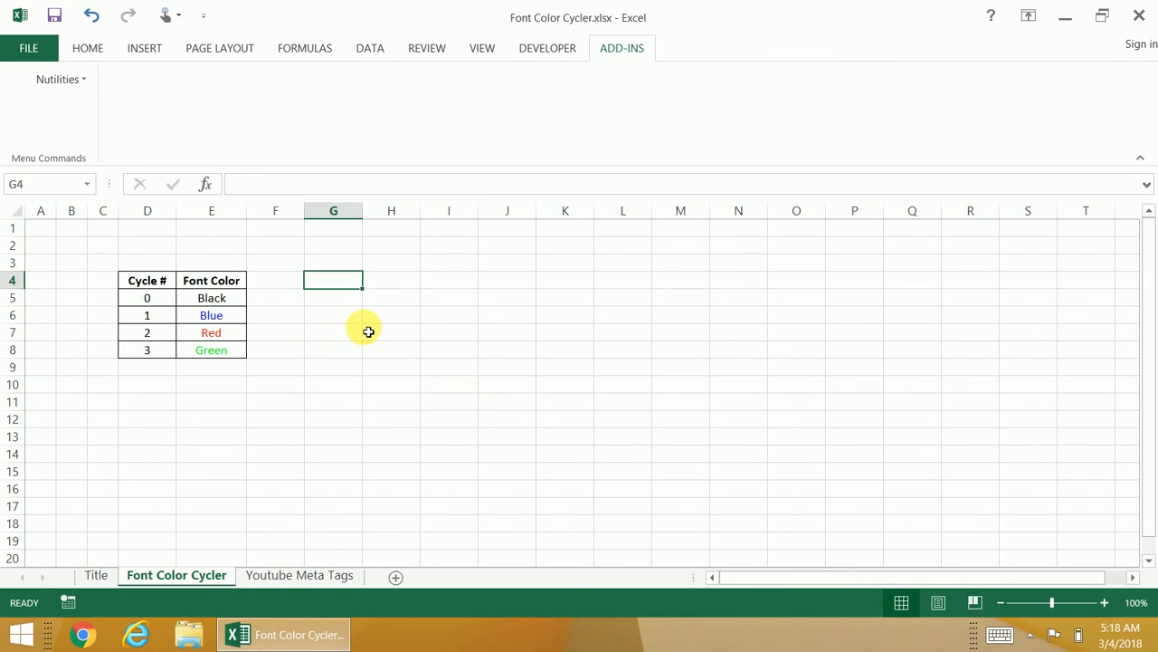
pyautogui.click(344, 315)
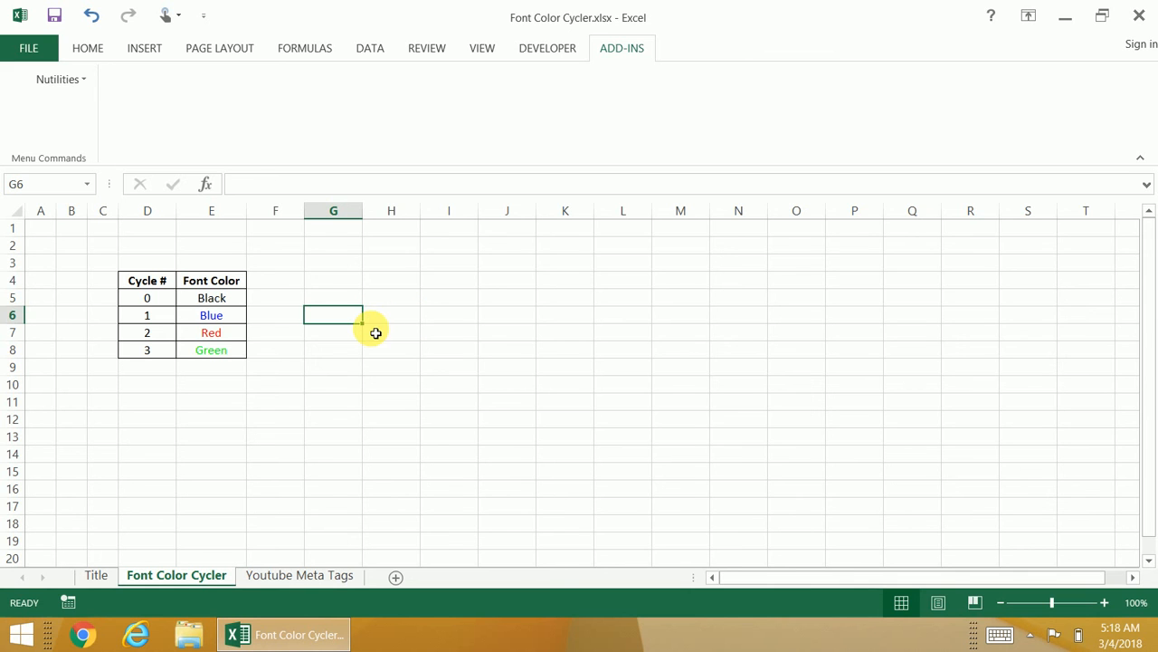
pyautogui.click(337, 298)
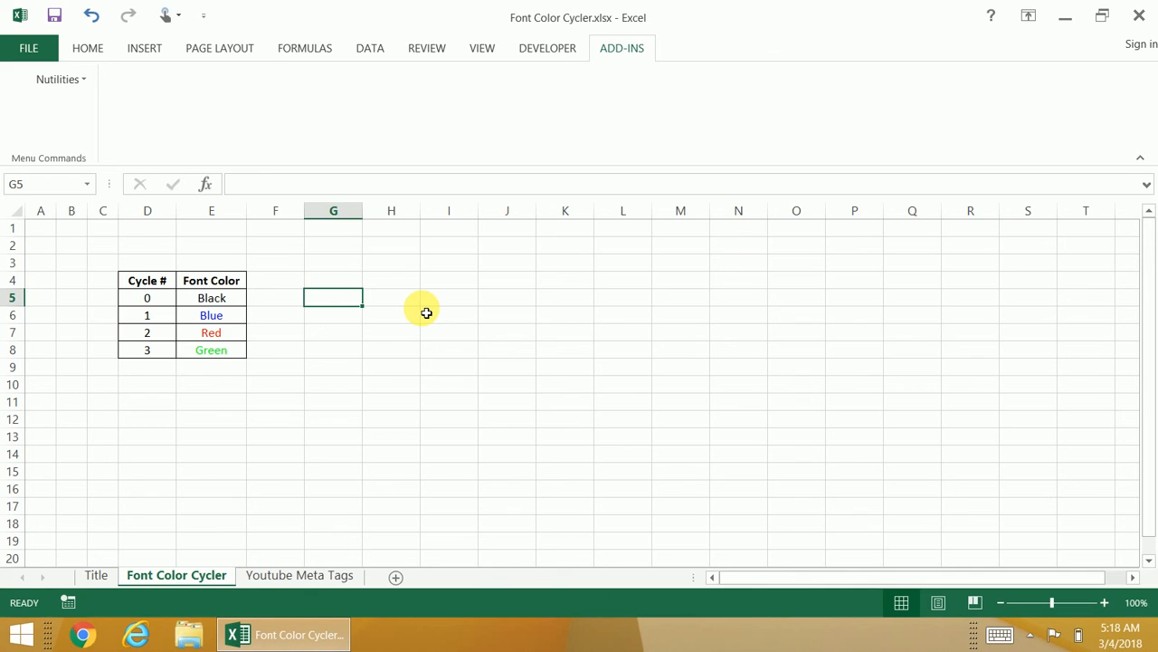
pyautogui.write('123456.789')
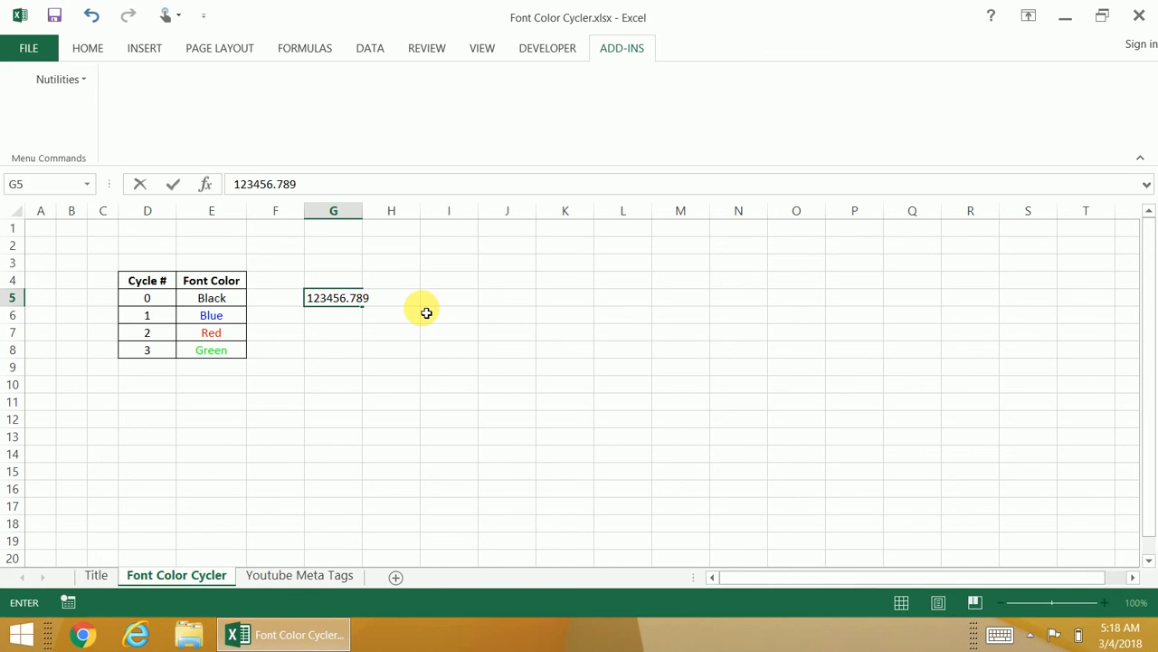
pyautogui.press('Return')
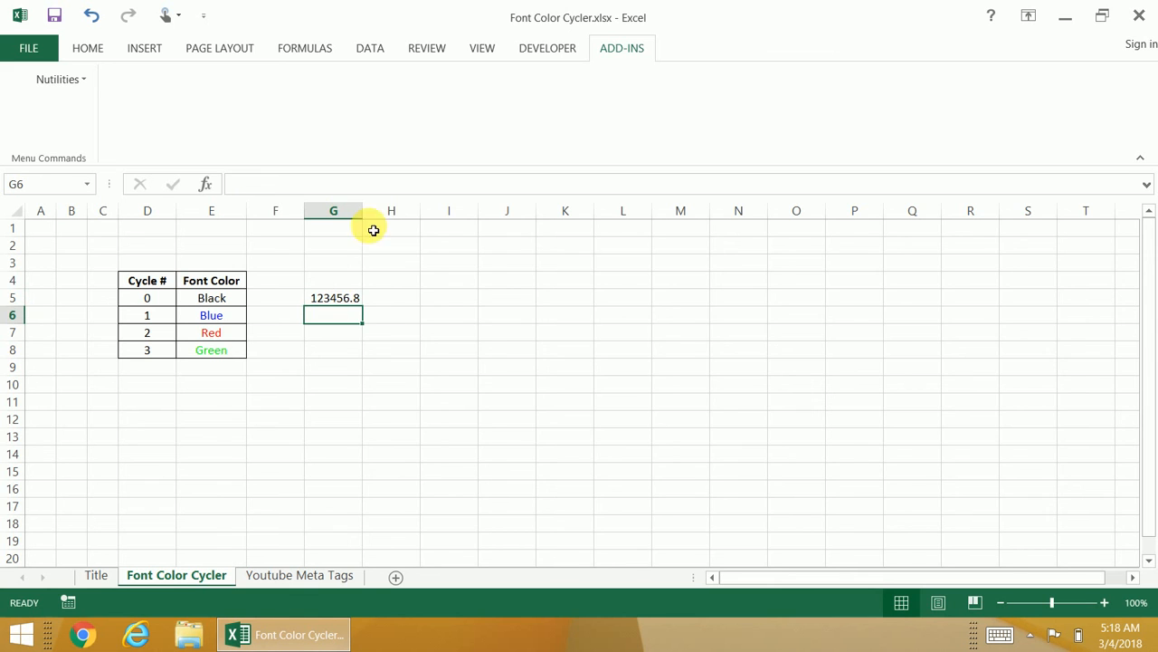
pyautogui.doubleClick(362, 208)
# Step: Format the number in G5 as dollar currency with a thousands separator and two decimal places
pyautogui.click(343, 298)
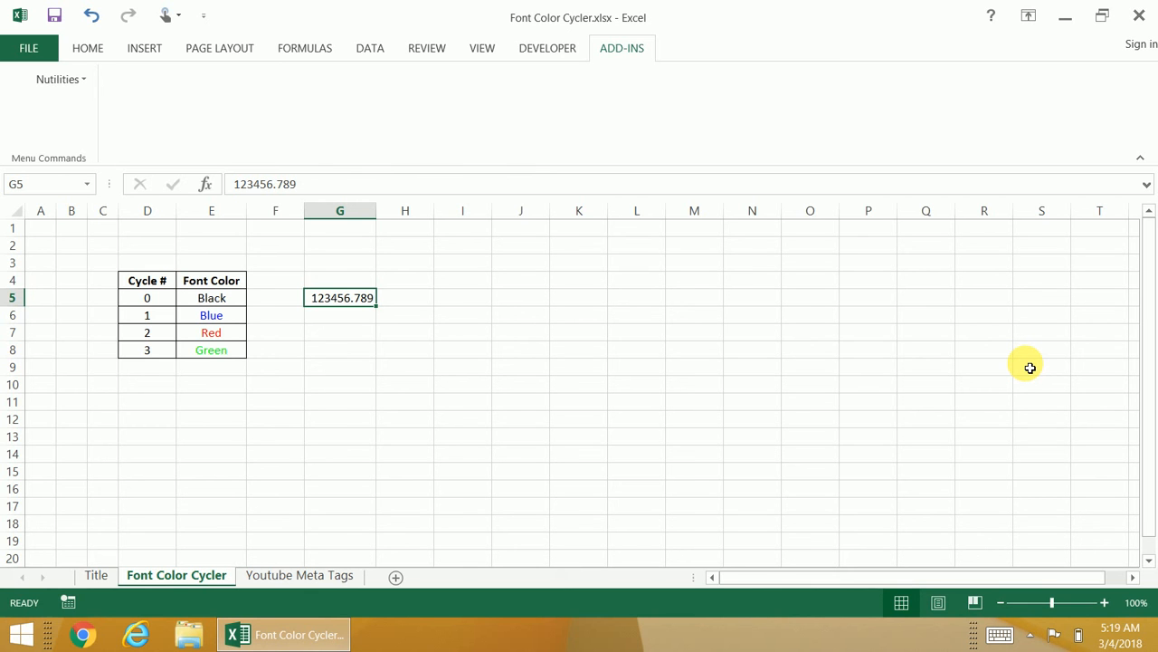
pyautogui.hotkey('ctrl', 'shift', '1')
pyautogui.hotkey('ctrl', 'shift', '1')
pyautogui.hotkey('ctrl', 'shift', '.')
pyautogui.hotkey('ctrl', 'shift', '.')
pyautogui.hotkey('ctrl', 'shift', '.')
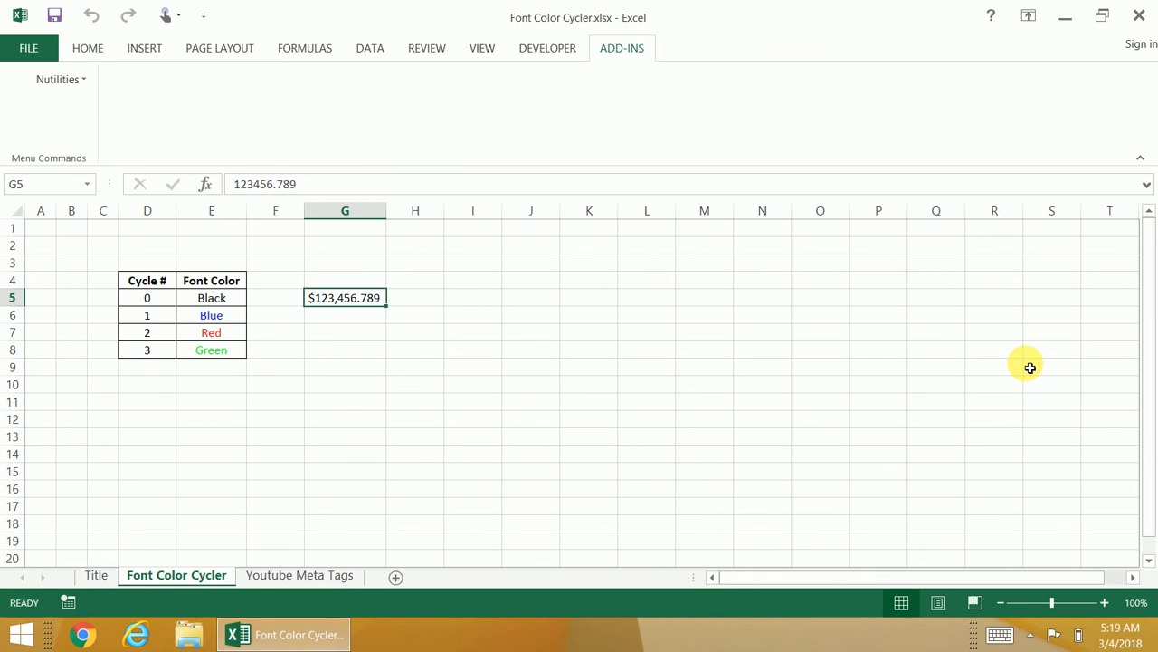
pyautogui.hotkey('ctrl', 'shift', ',')
# Step: Cycle the fill color of G5 to light blue
pyautogui.hotkey('ctrl', 'shift', 'k')
pyautogui.hotkey('ctrl', 'shift', 'k')
pyautogui.hotkey('ctrl', 'shift', 'k')
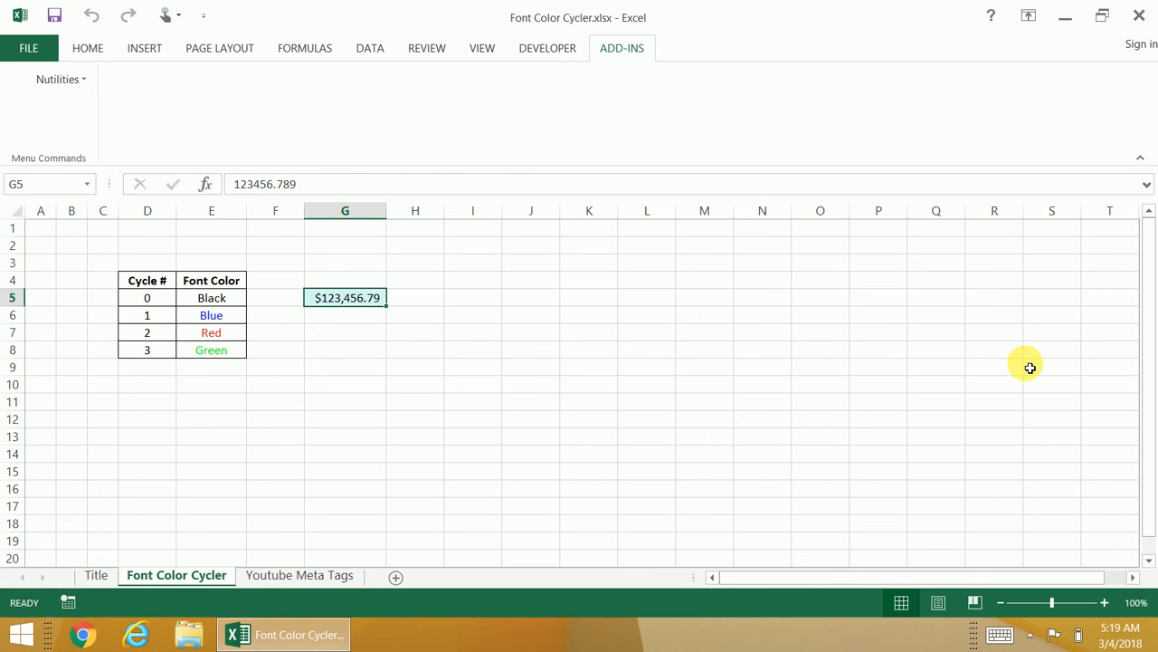
# Step: Dismiss the Color Key dialog and cycle the font color of G5 to orange
pyautogui.hotkey('ctrl', 'shift', 'c')
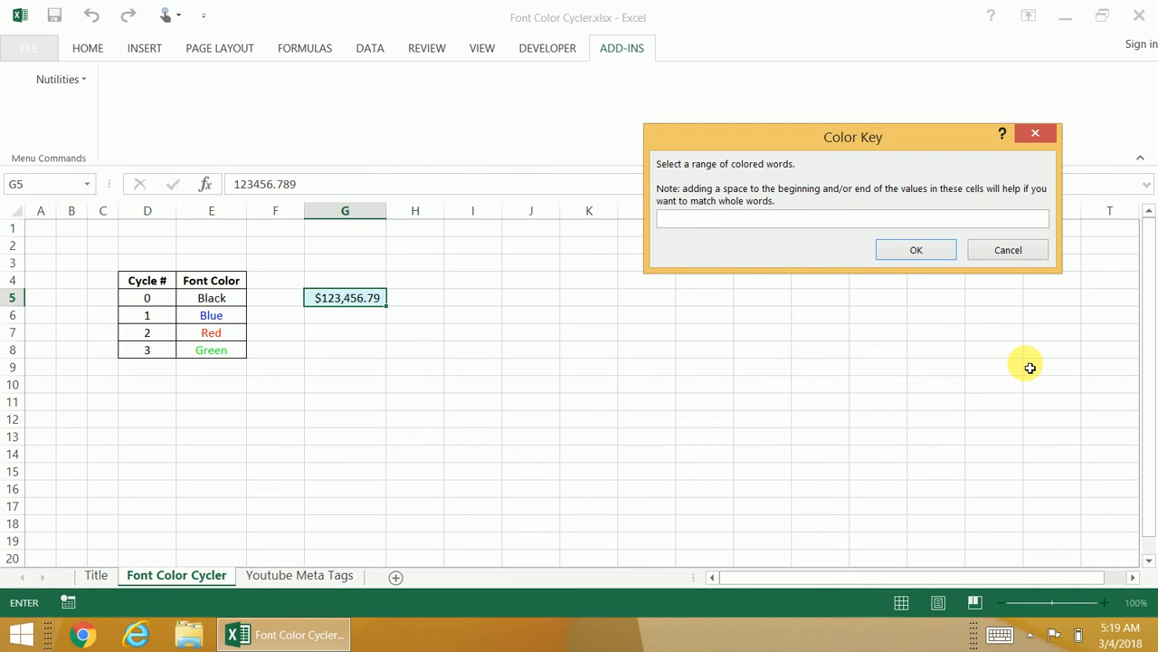
pyautogui.click(1009, 249)
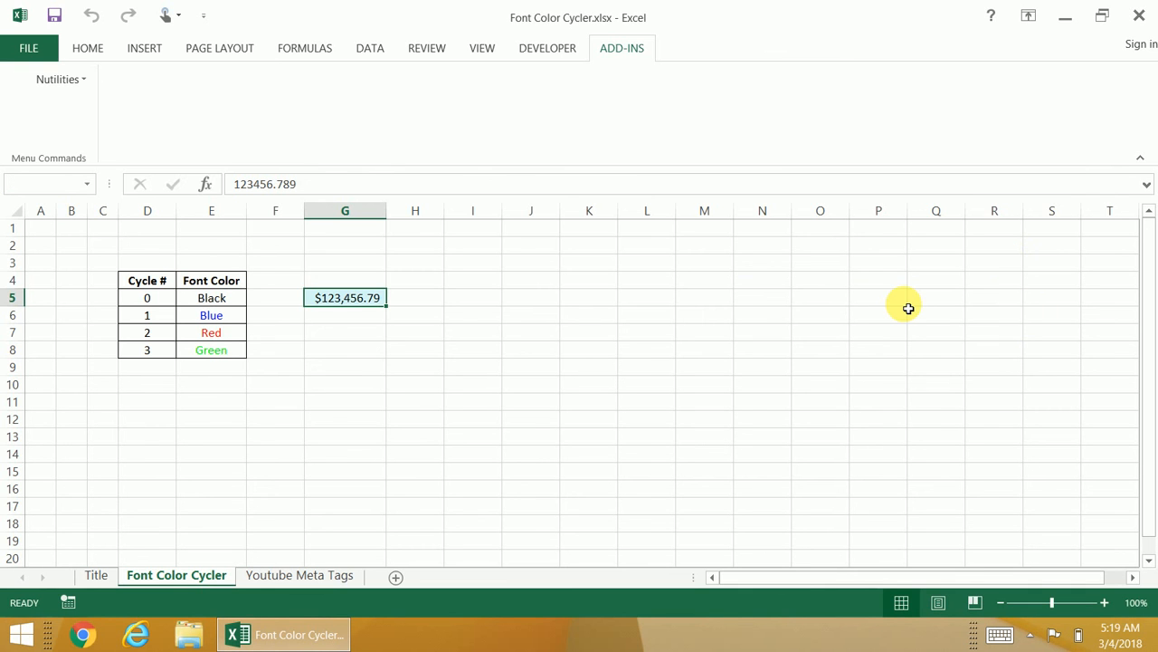
pyautogui.hotkey('ctrl', 'shift', 'c')
pyautogui.hotkey('ctrl', 'shift', 'c')
# Step: Adjust the font size of G5 up and down, finishing with noticeably larger text
pyautogui.hotkey('ctrl', 'shift', '.')
pyautogui.hotkey('ctrl', 'shift', '.')
pyautogui.hotkey('ctrl', 'shift', '.')
pyautogui.hotkey('ctrl', 'shift', ',')
pyautogui.hotkey('ctrl', 'shift', ',')
pyautogui.hotkey('ctrl', 'shift', '.')
pyautogui.hotkey('ctrl', 'shift', '.')
pyautogui.hotkey('ctrl', 'shift', '.')
pyautogui.hotkey('ctrl', 'shift', '.')
pyautogui.hotkey('ctrl', 'shift', '.')
pyautogui.hotkey('ctrl', 'shift', '.')
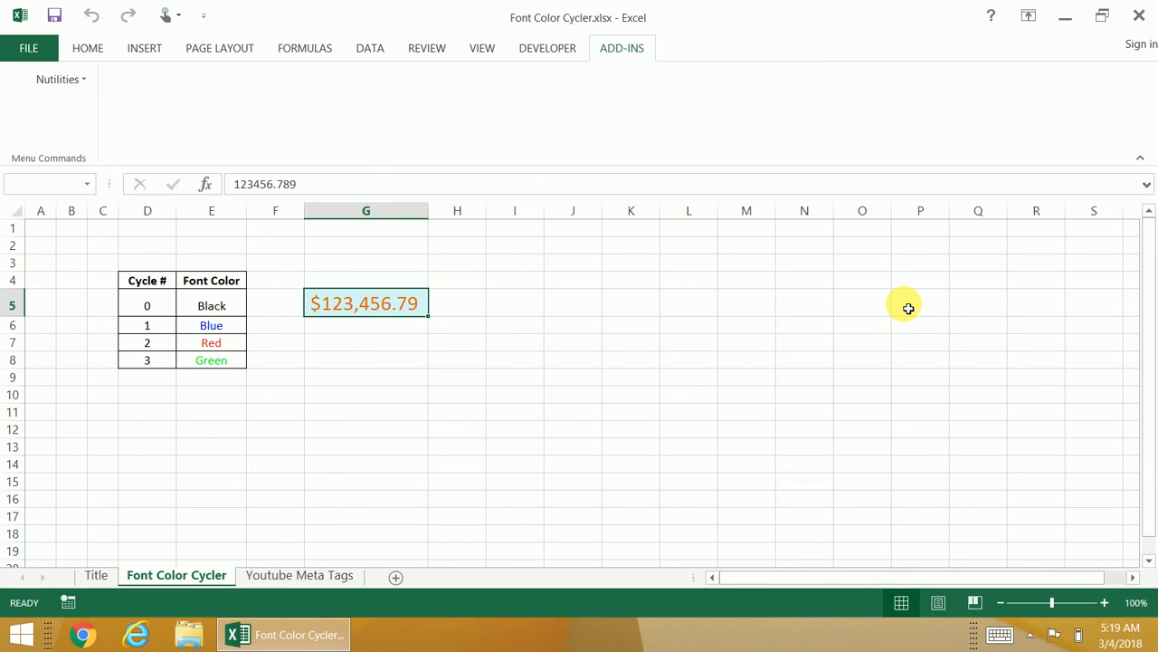